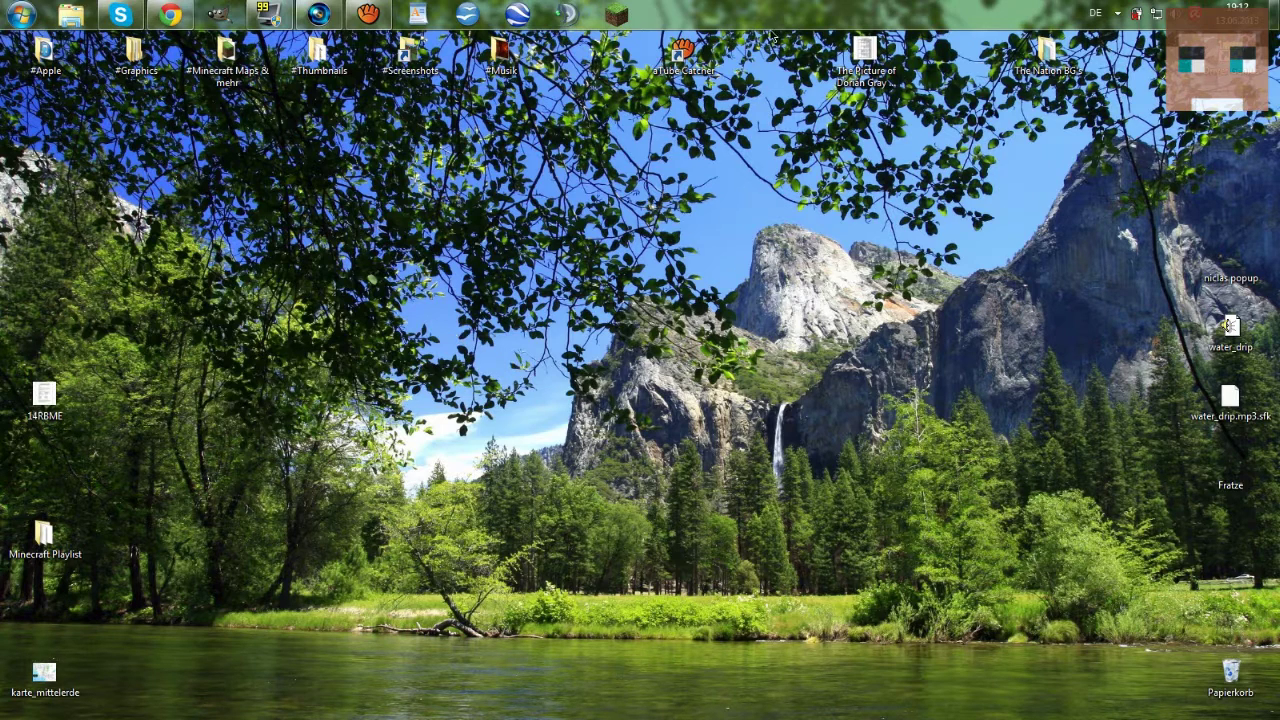
- Start the Minecraft Launcher from the taskbar, opening with the 1.5.2 profile selected
click(45, 55)
click(616, 14)
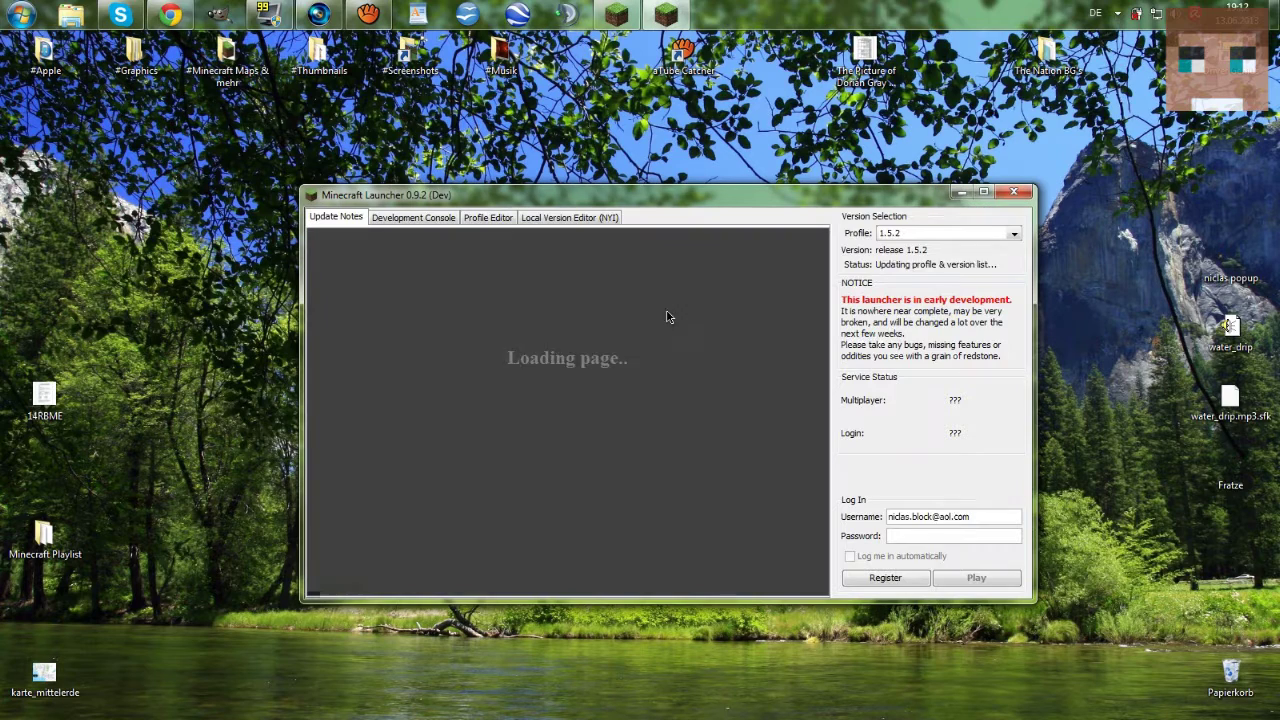
click(984, 191)
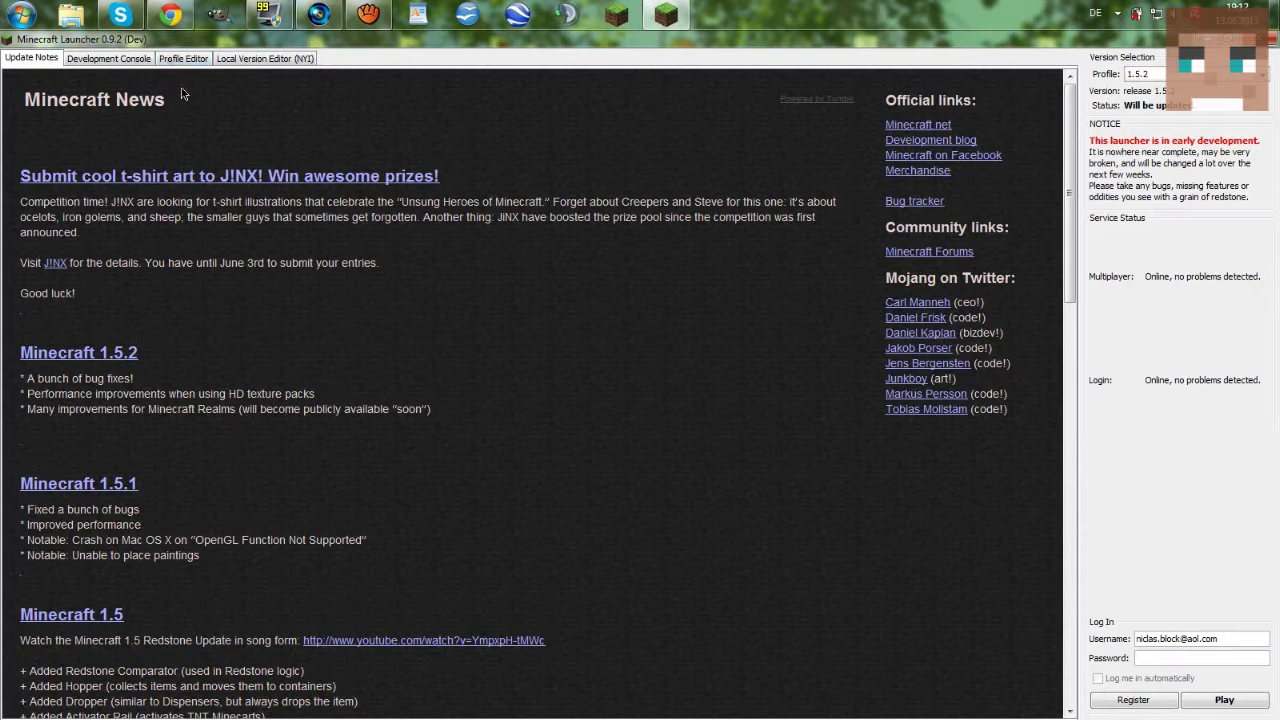
click(184, 59)
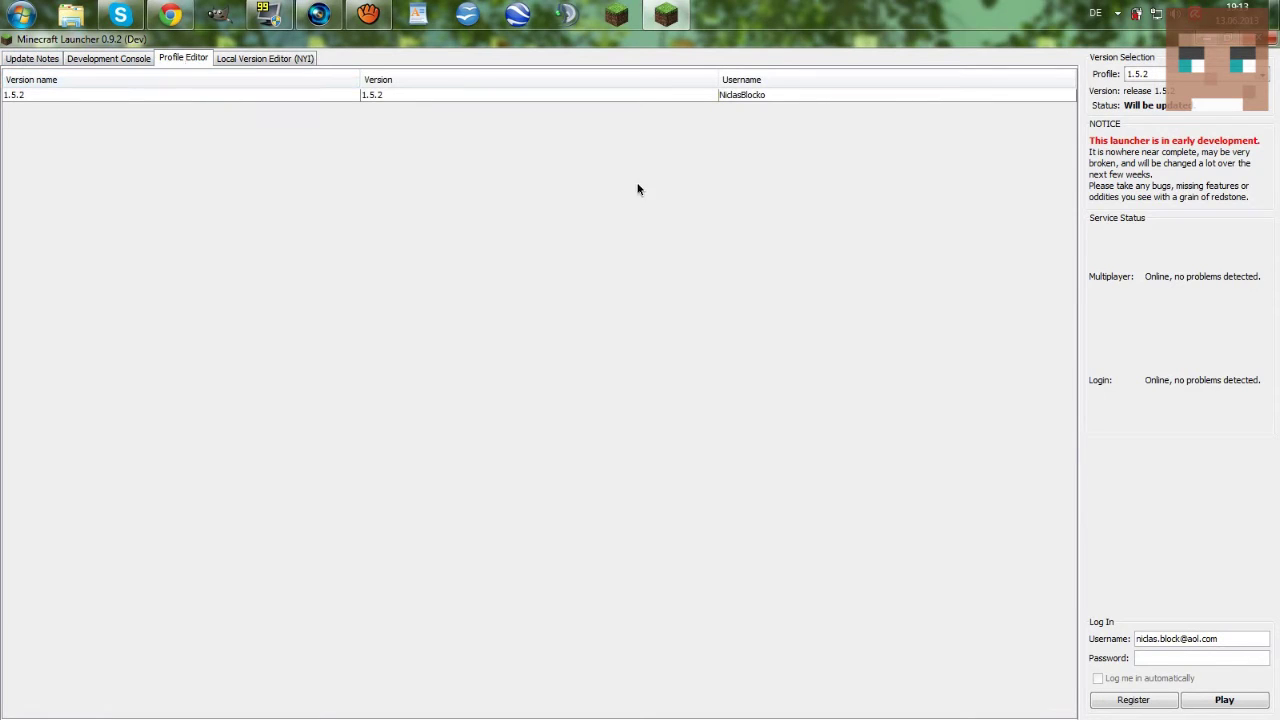
- Rename the 1.5.2 profile to '(Default)', set its version to snapshot 13w24a, and save it
click(482, 97)
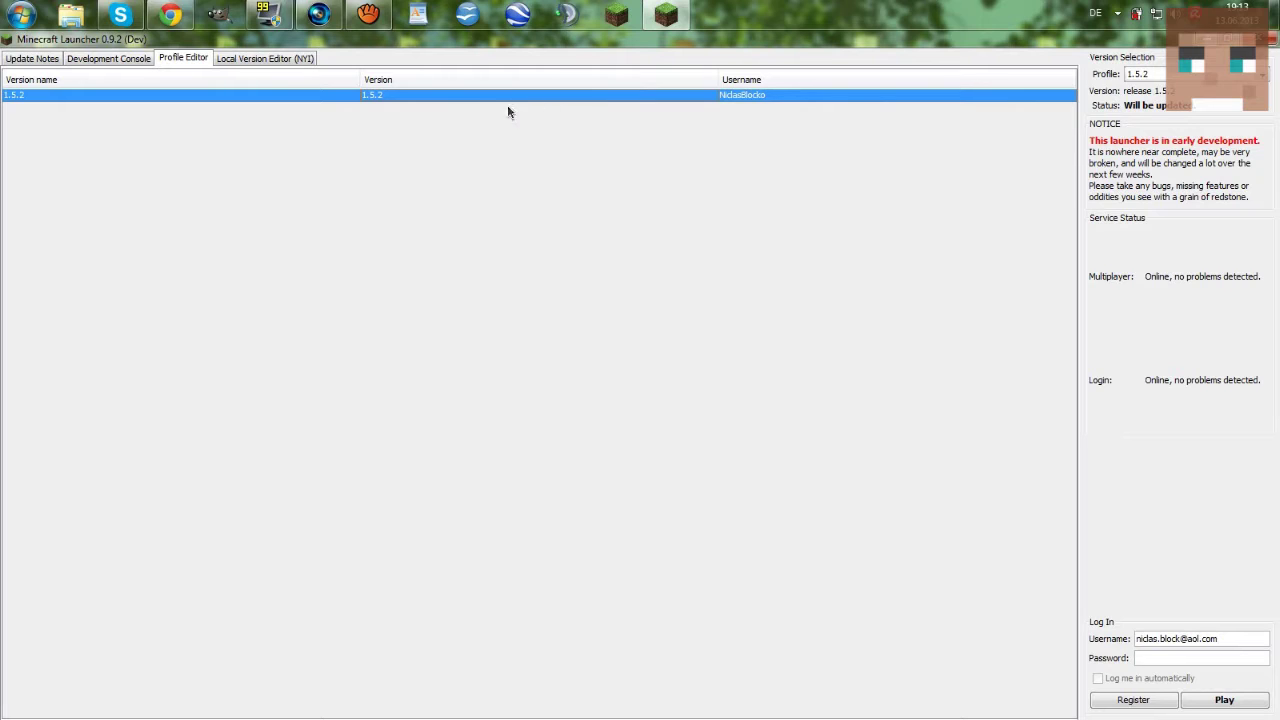
double_click(437, 101)
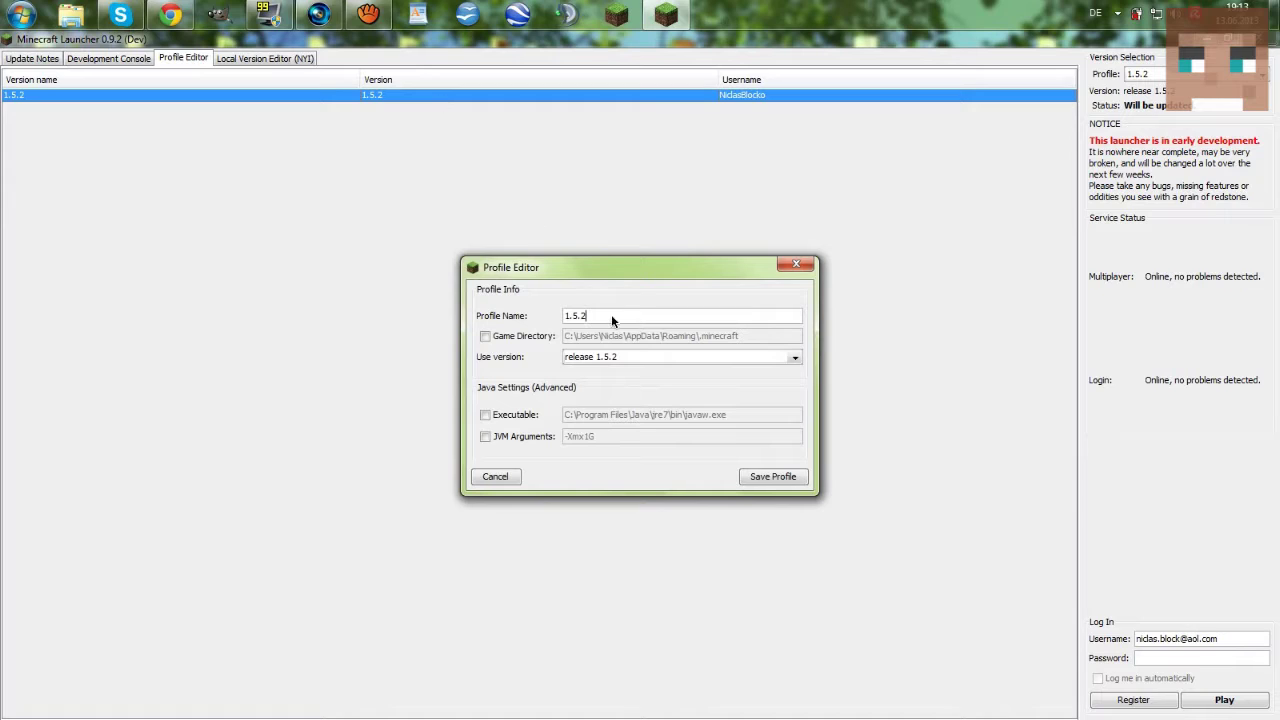
drag(606, 312, 556, 304)
text((dd)
key(BackSpace)
key(BackSpace)
text(Default)
text())
click(642, 352)
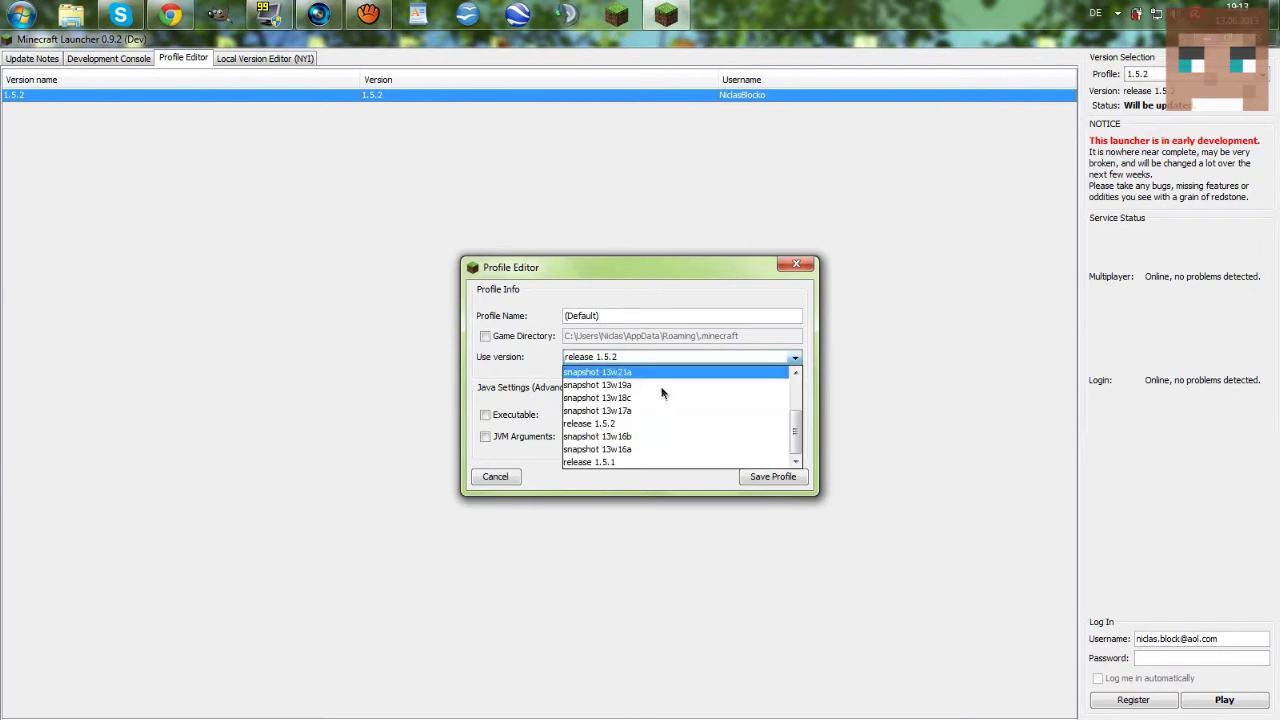
drag(790, 446, 785, 400)
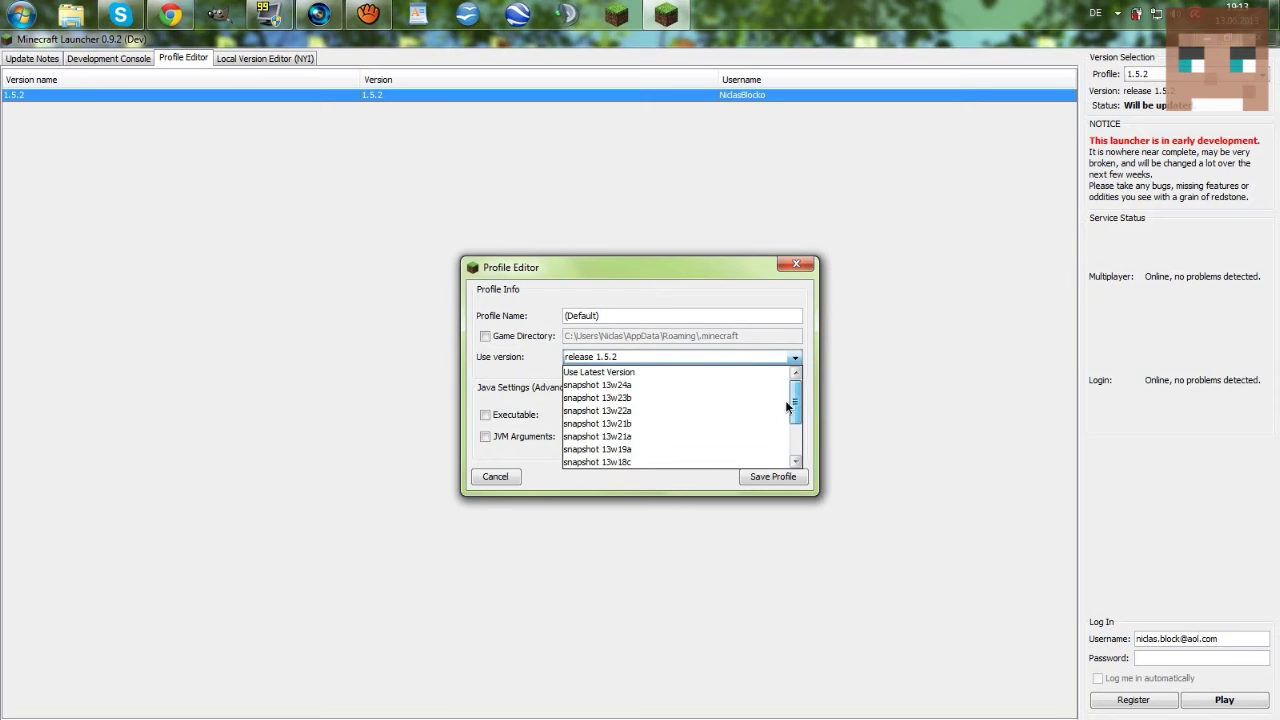
click(645, 384)
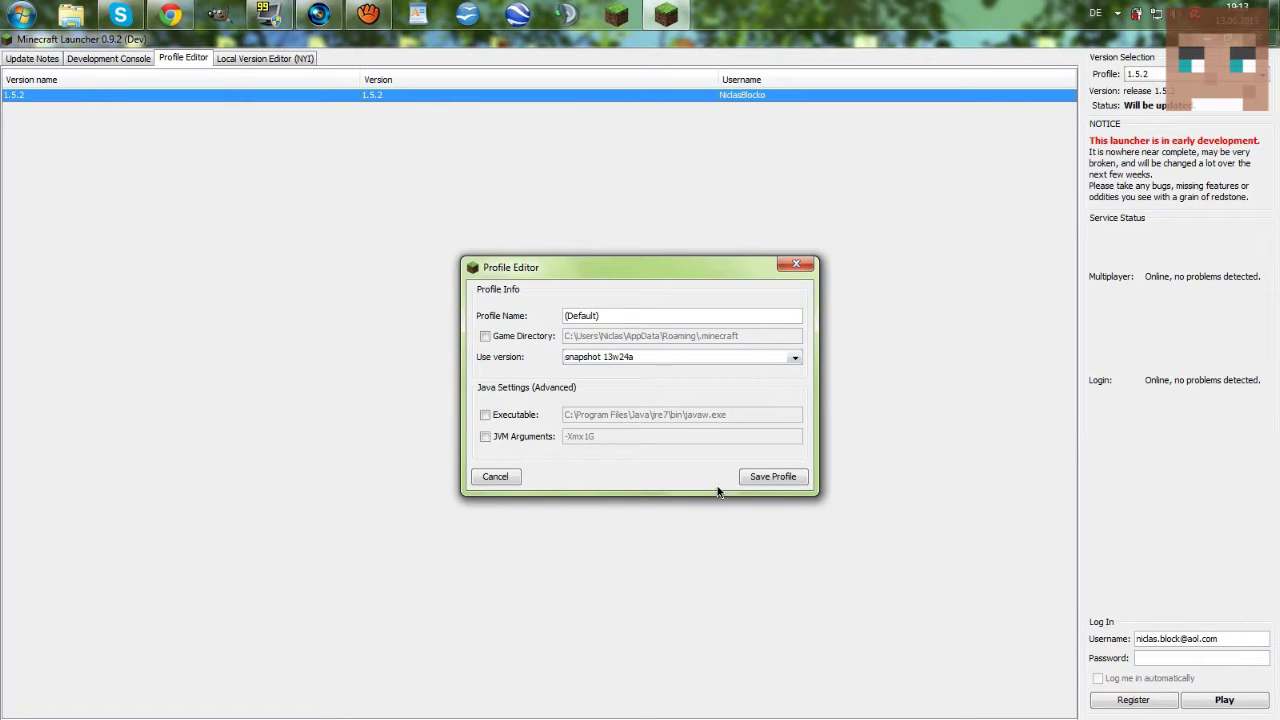
click(769, 480)
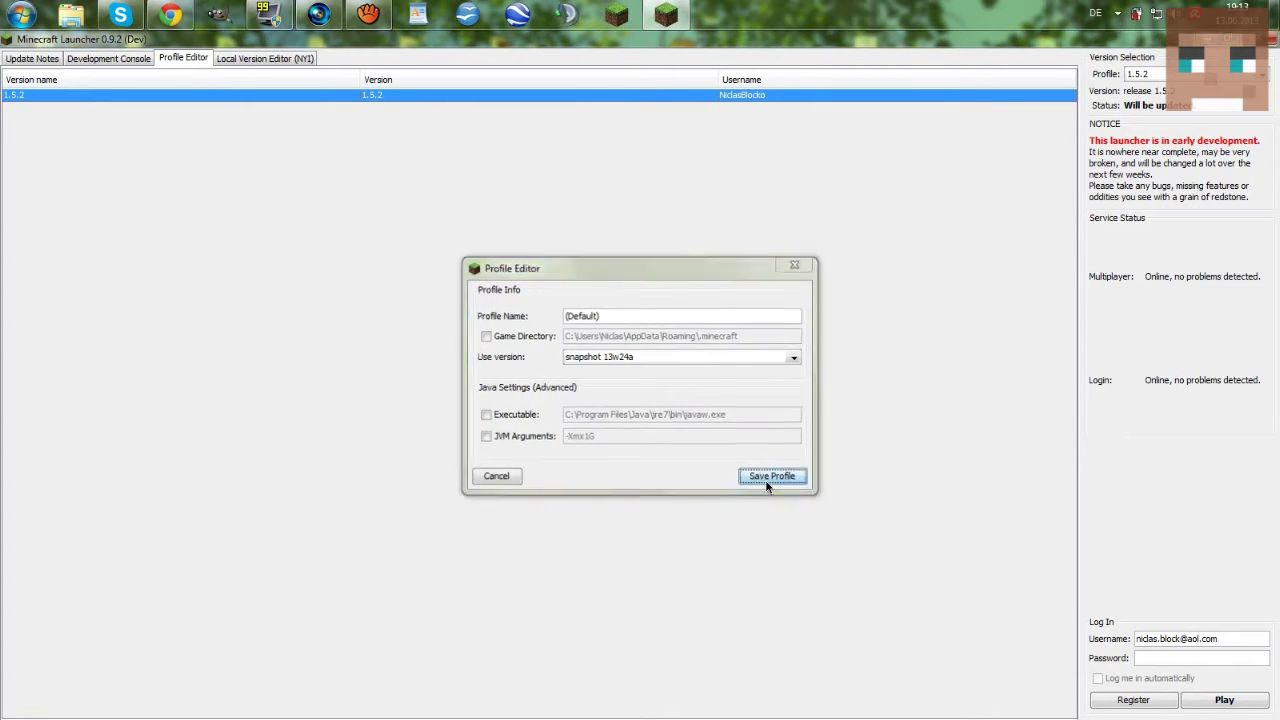
click(1209, 76)
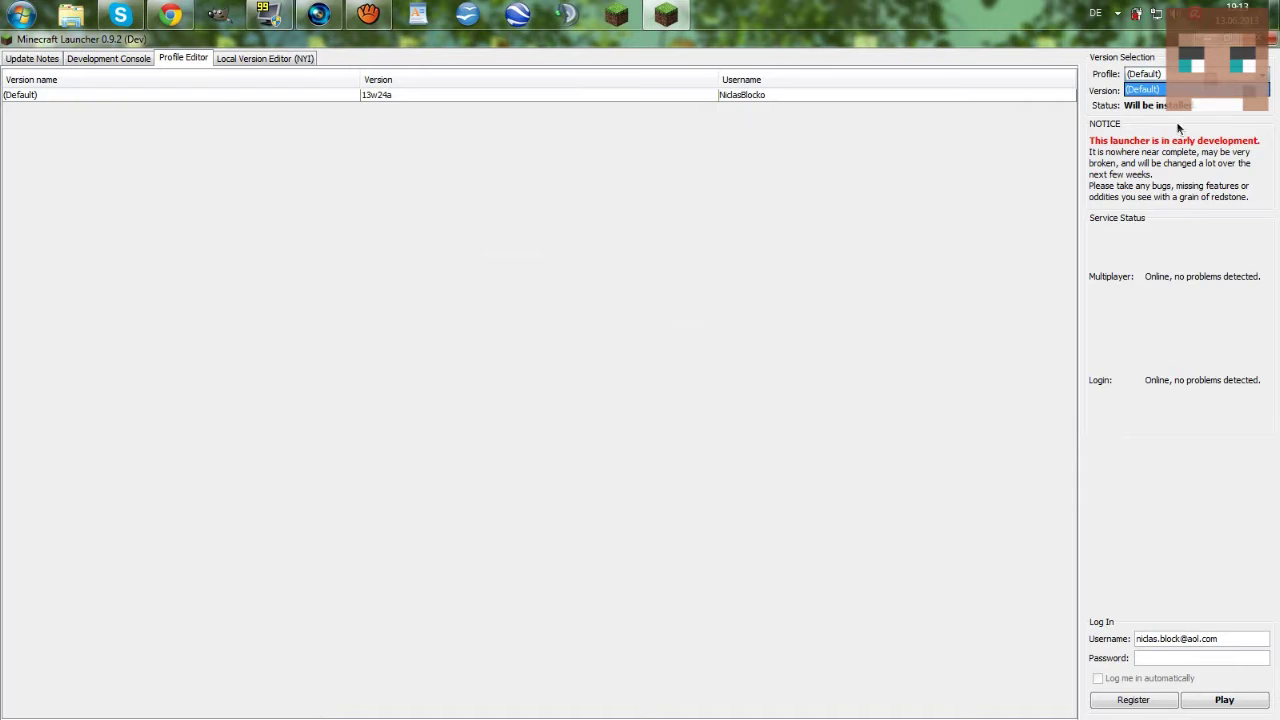
- Select the (Default) profile, sign in and launch snapshot 13w24a
click(1190, 89)
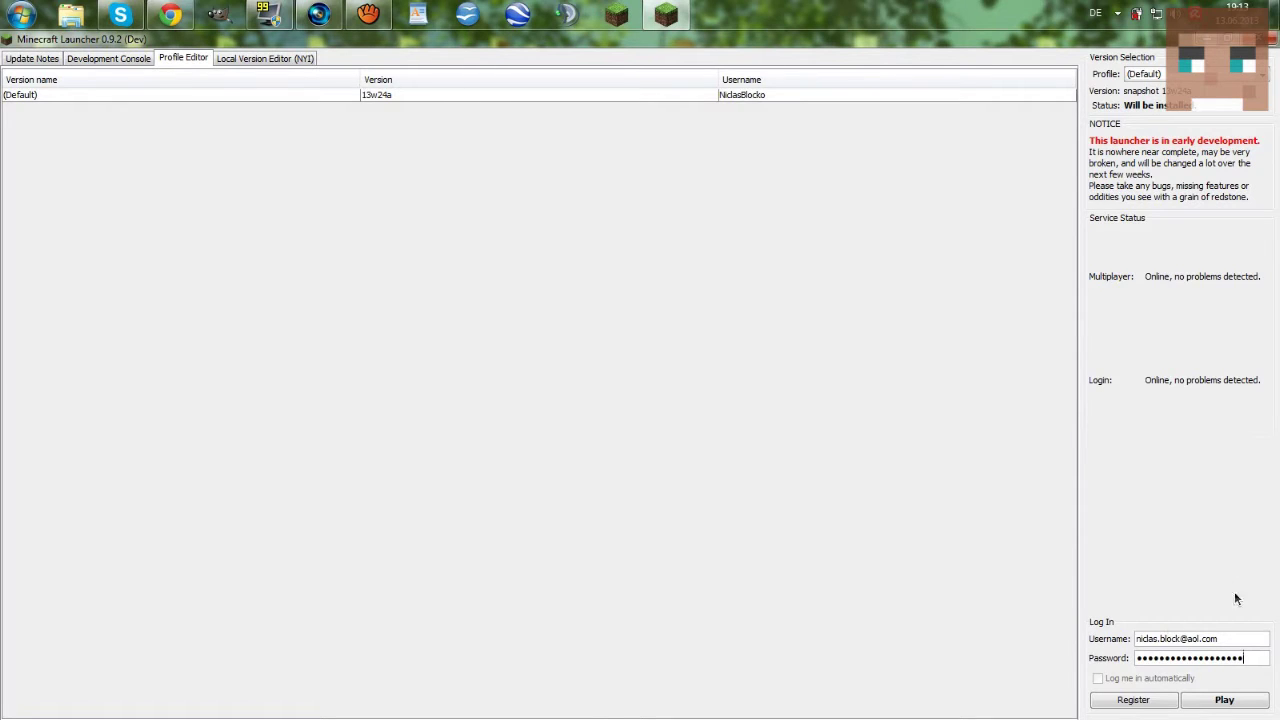
click(1209, 705)
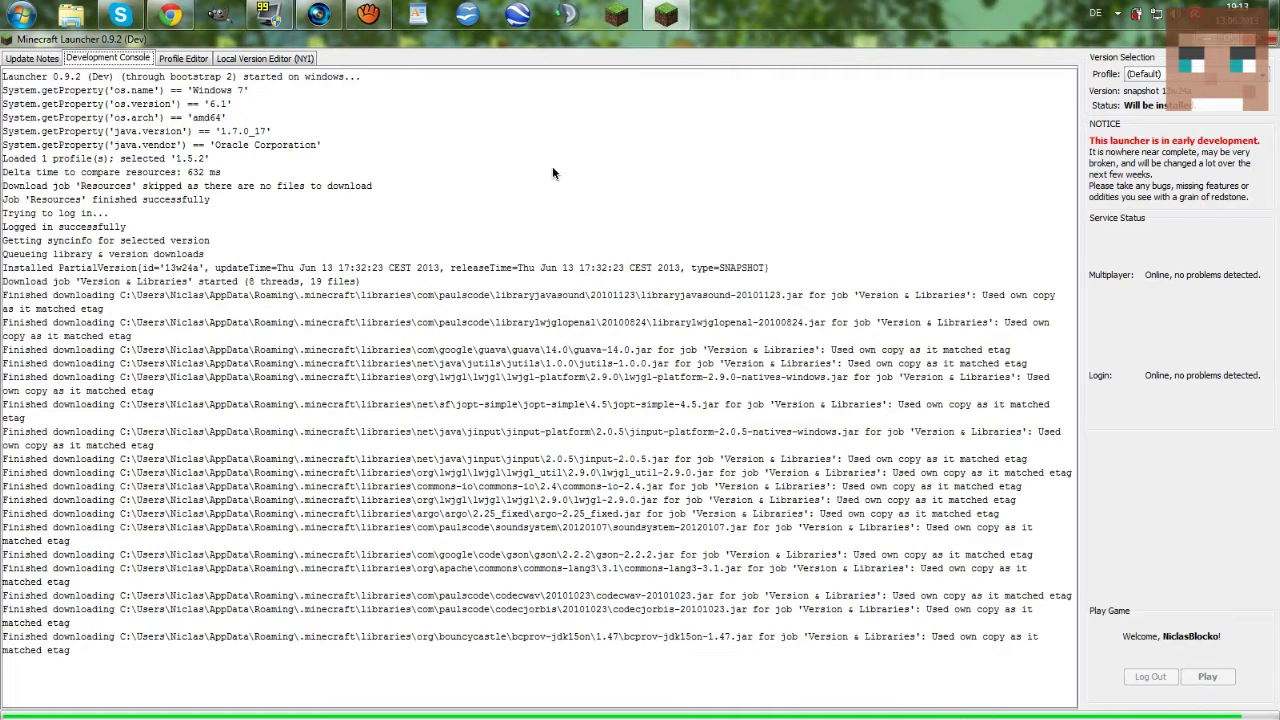
drag(820, 445, 820, 426)
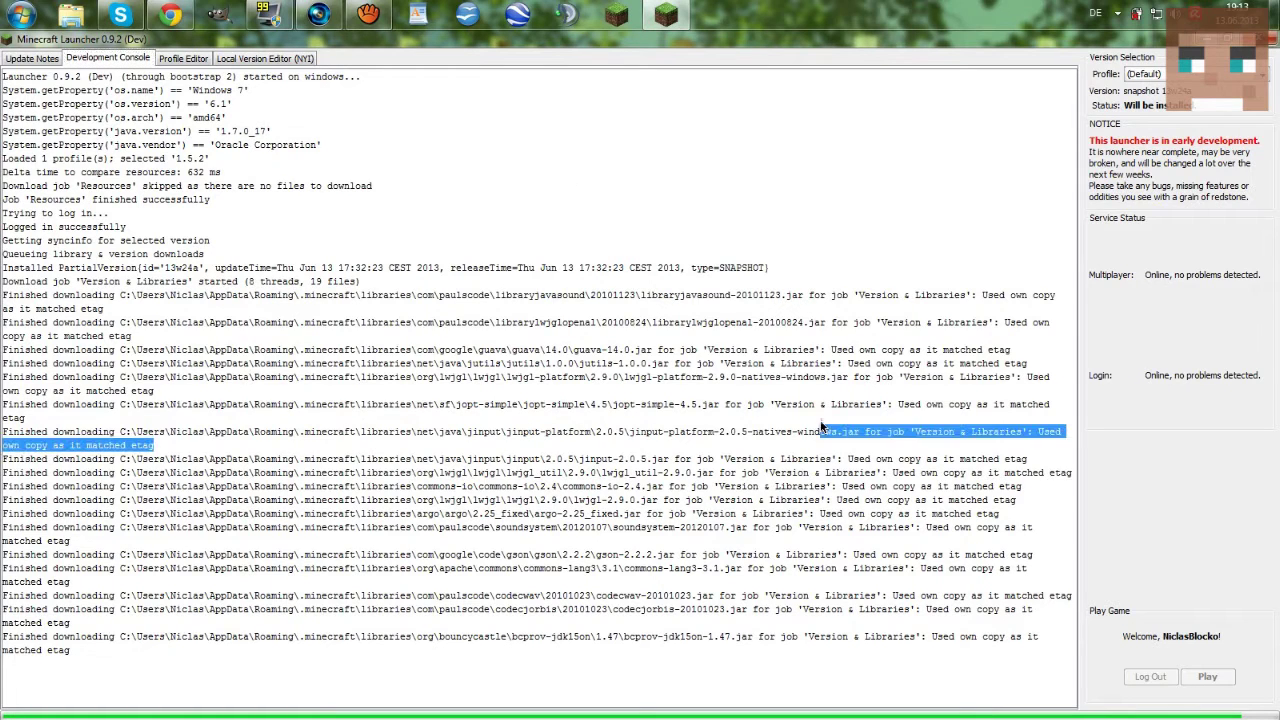
click(811, 255)
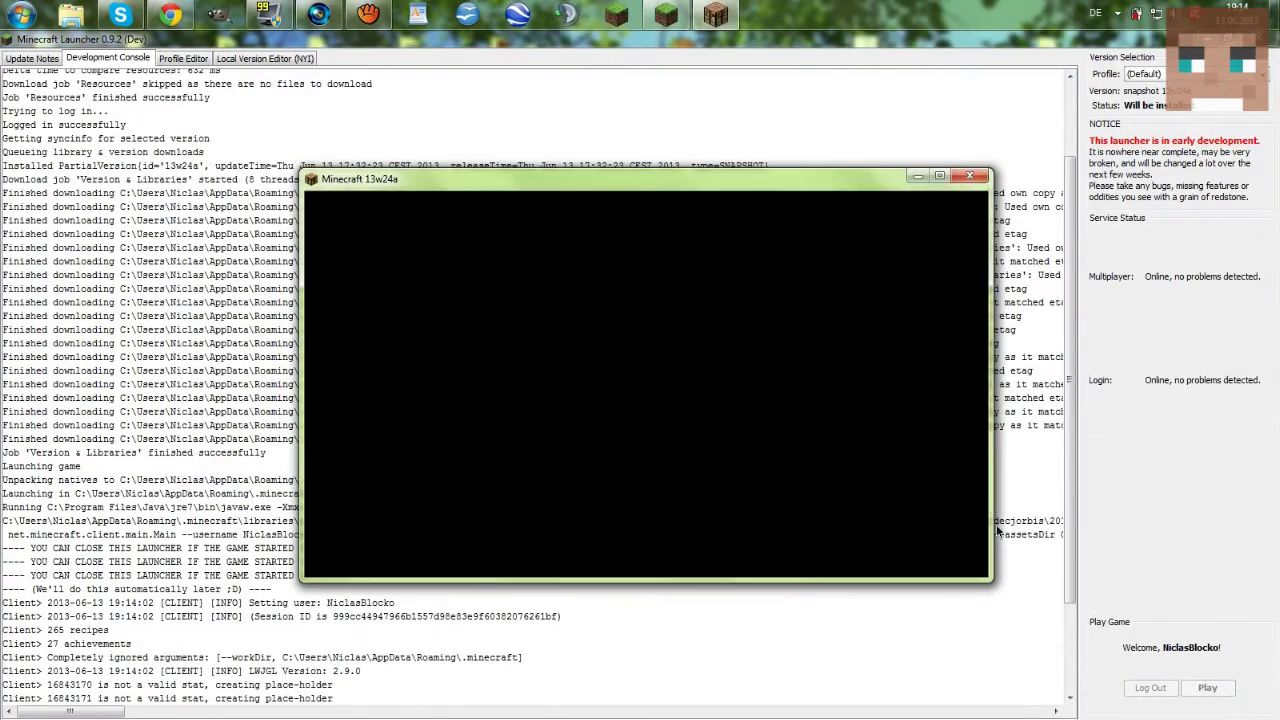
- Maximize the game window and load the In Dreams world from Singleplayer
click(939, 176)
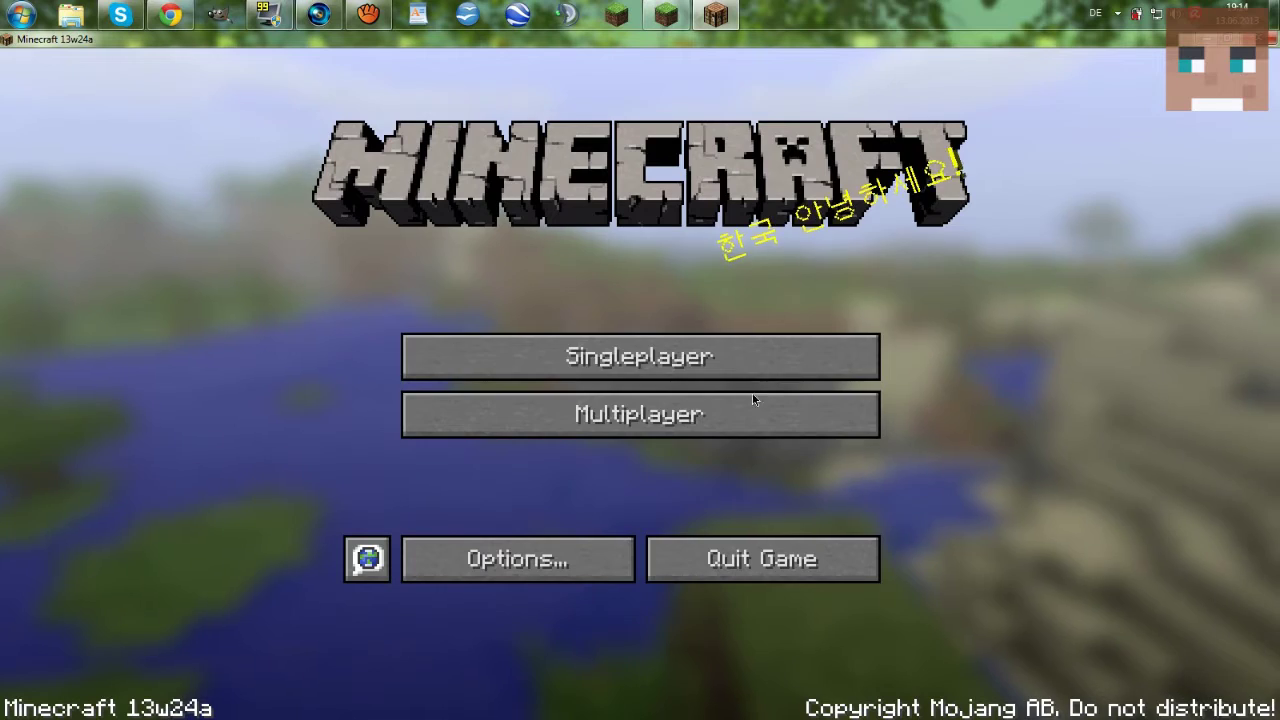
click(584, 361)
scroll(785, 320, down, 1)
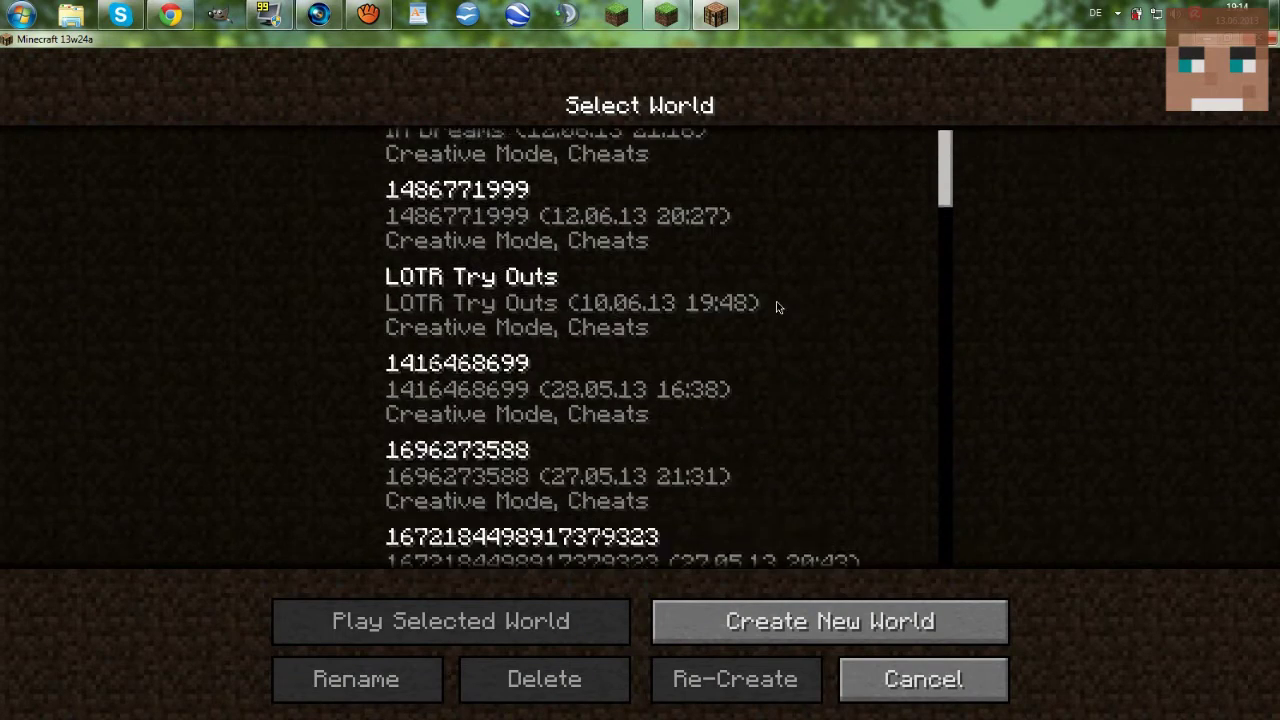
scroll(778, 302, up, 1)
double_click(555, 162)
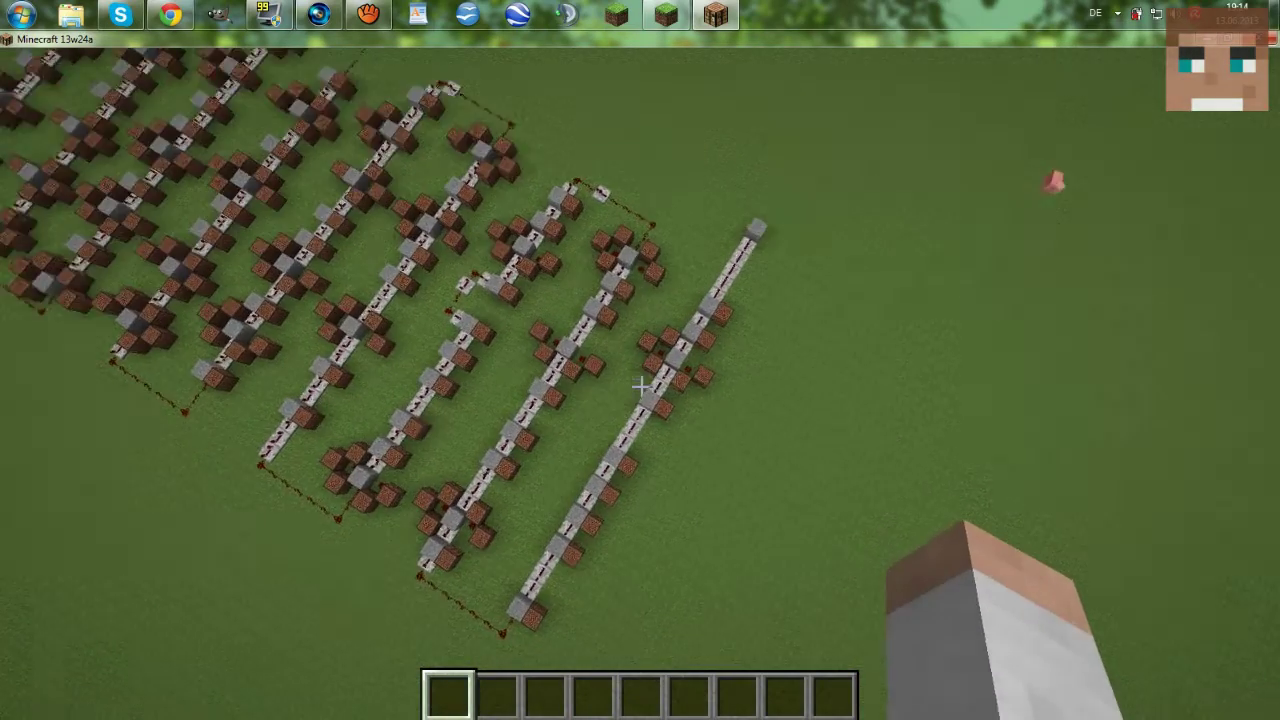
- Turn on the F3 debug overlay, check the creative inventory, and walk along the redstone row
key(F3)
key(e)
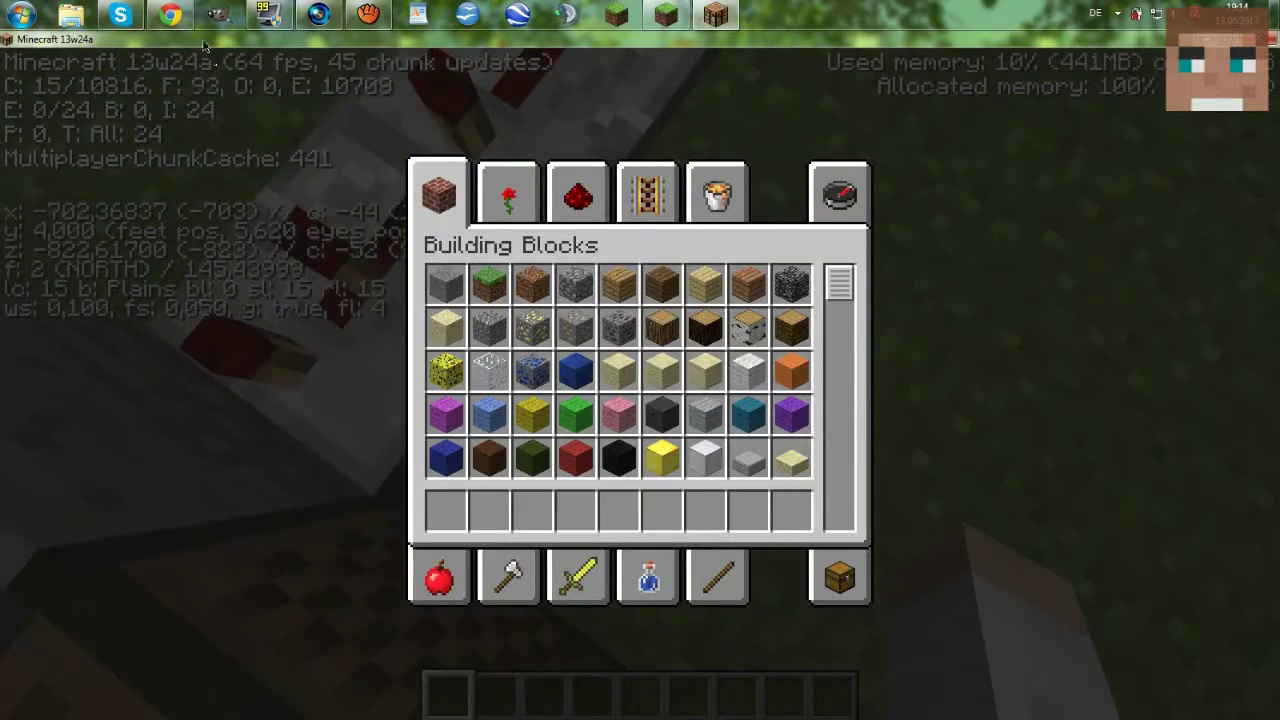
key(e)
key(w)
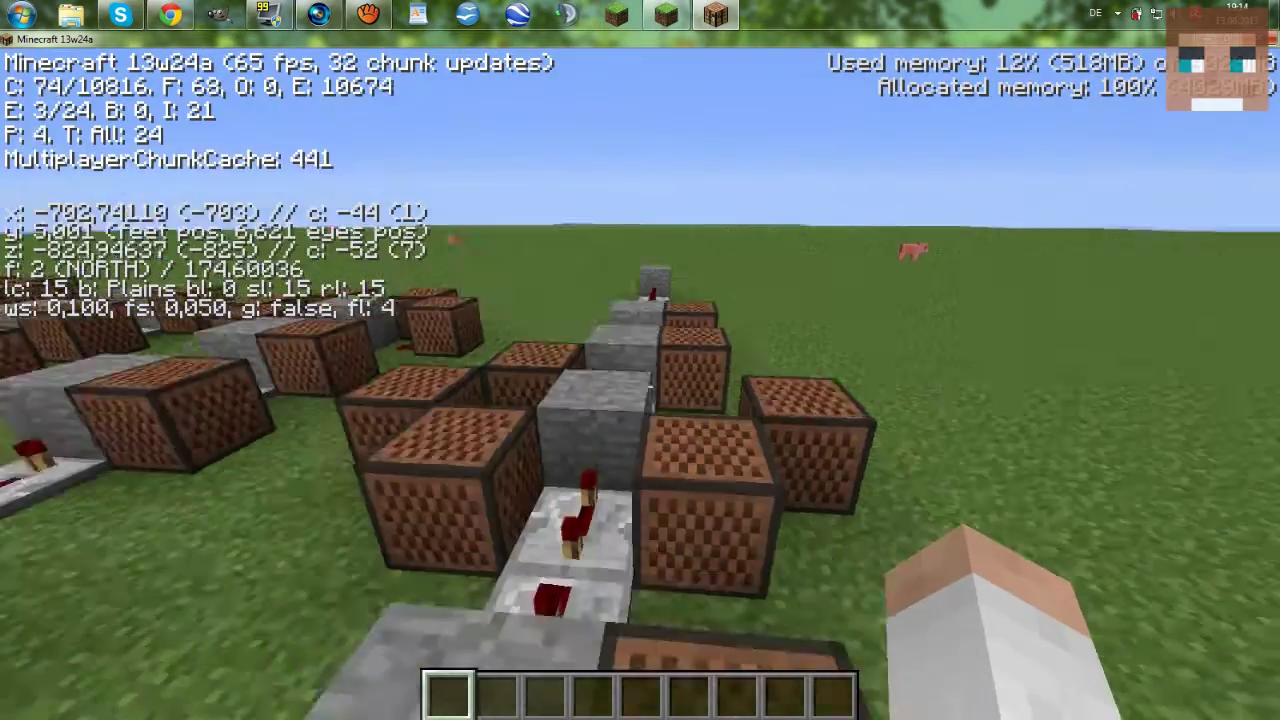
key(w)
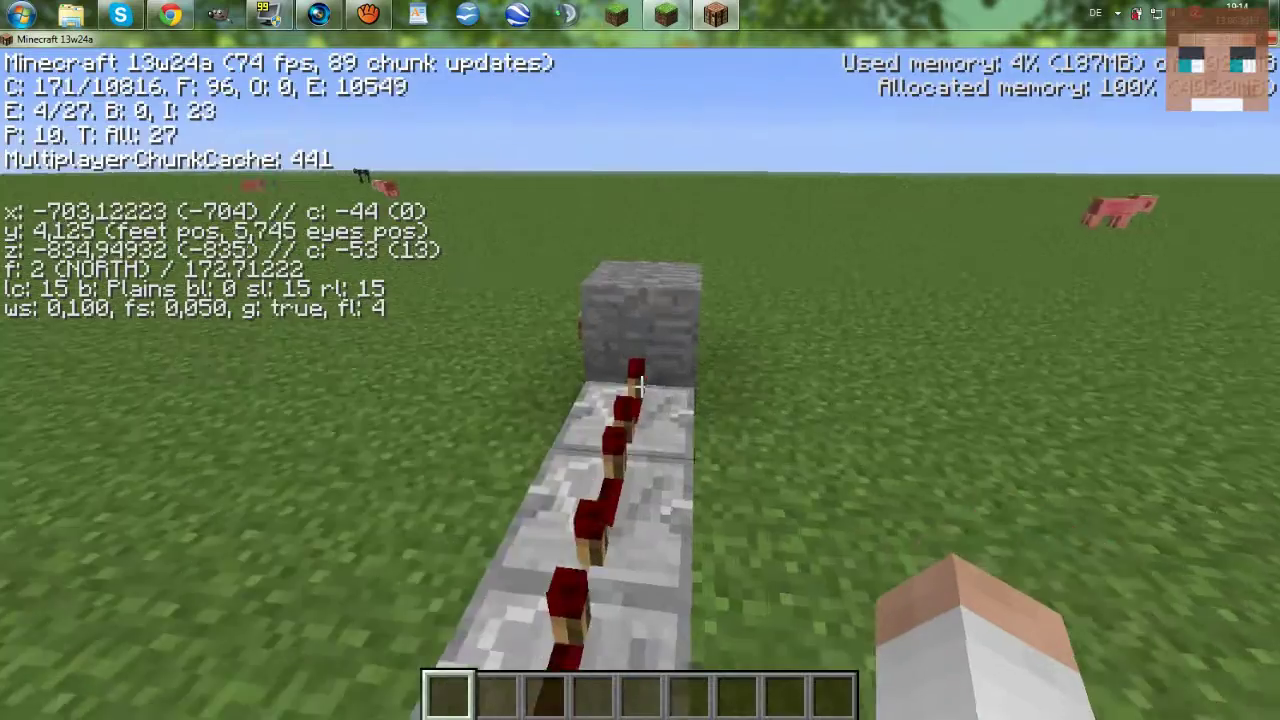
key(e)
key(e)
key(e)
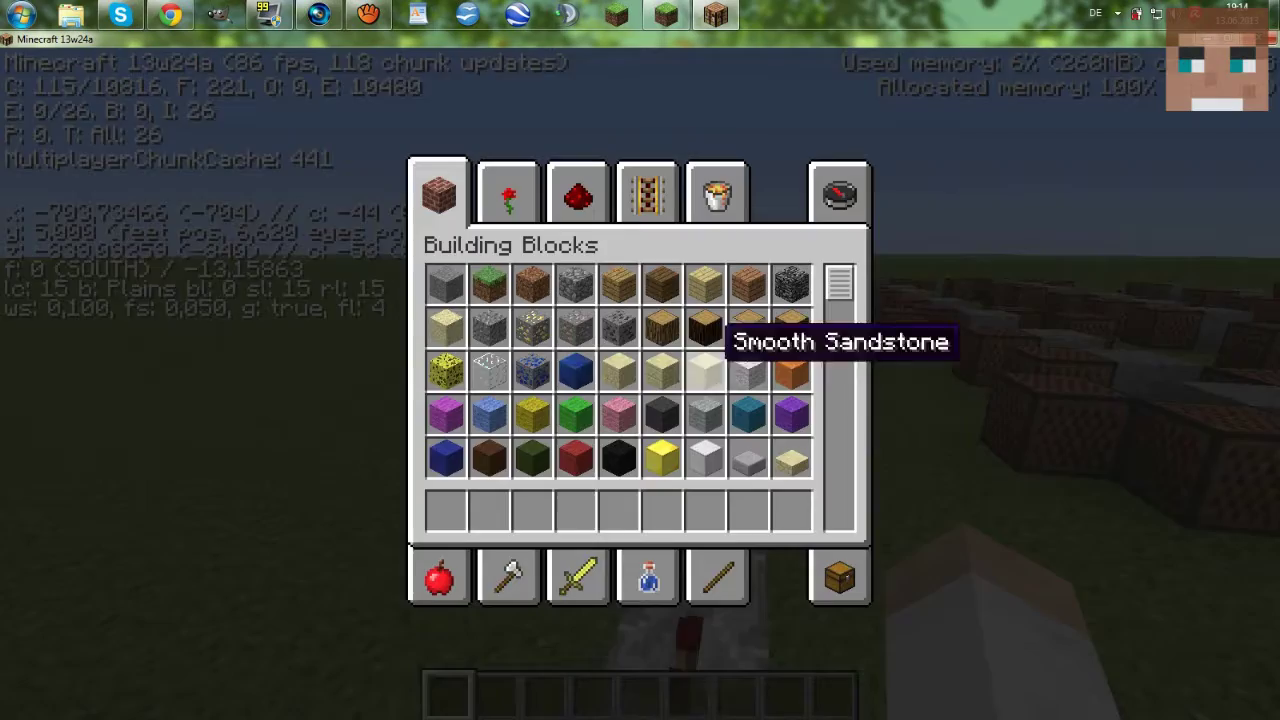
- Quit 13w24a, switch the (Default) profile to release 1.5.2, save it, and launch
key(alt+F4)
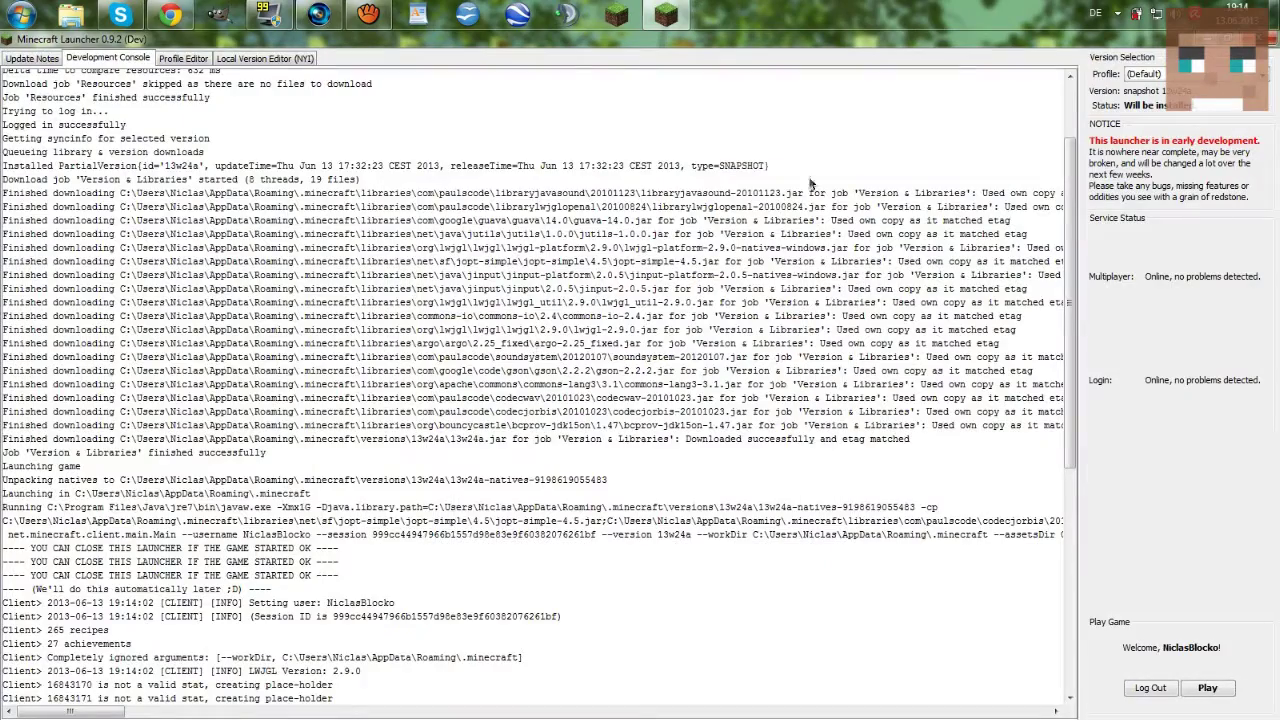
click(195, 62)
double_click(334, 97)
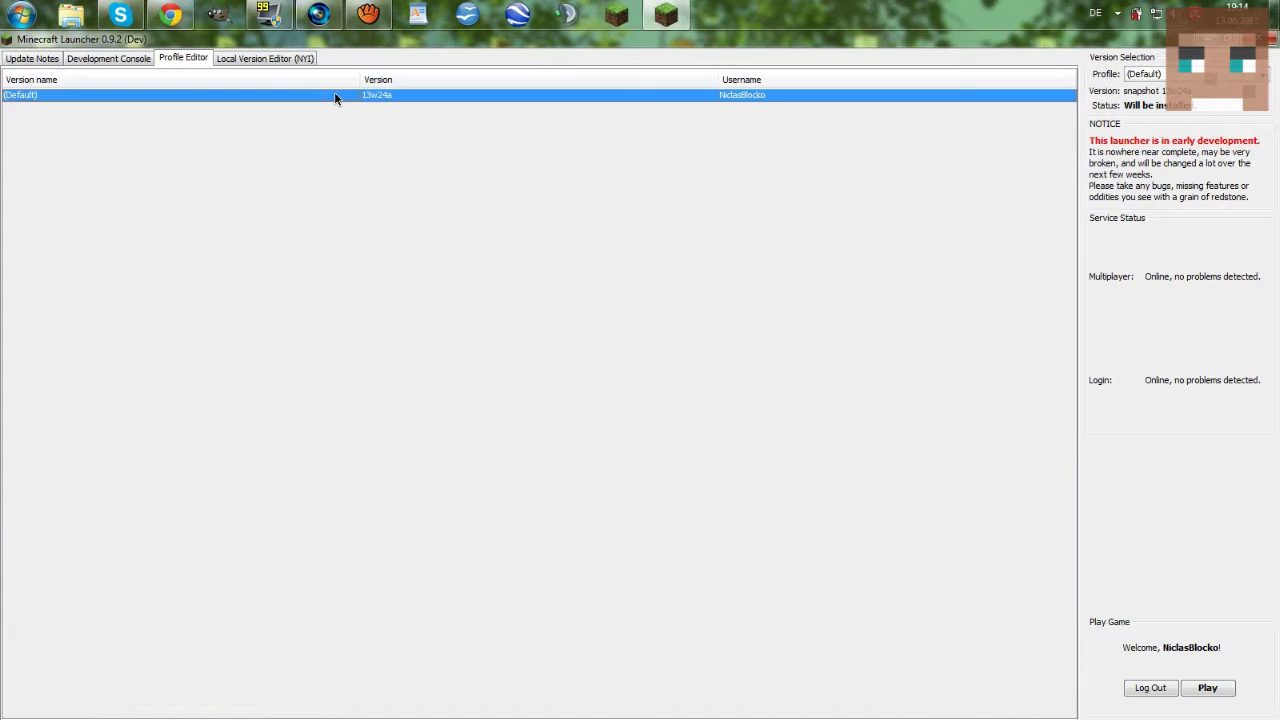
click(694, 361)
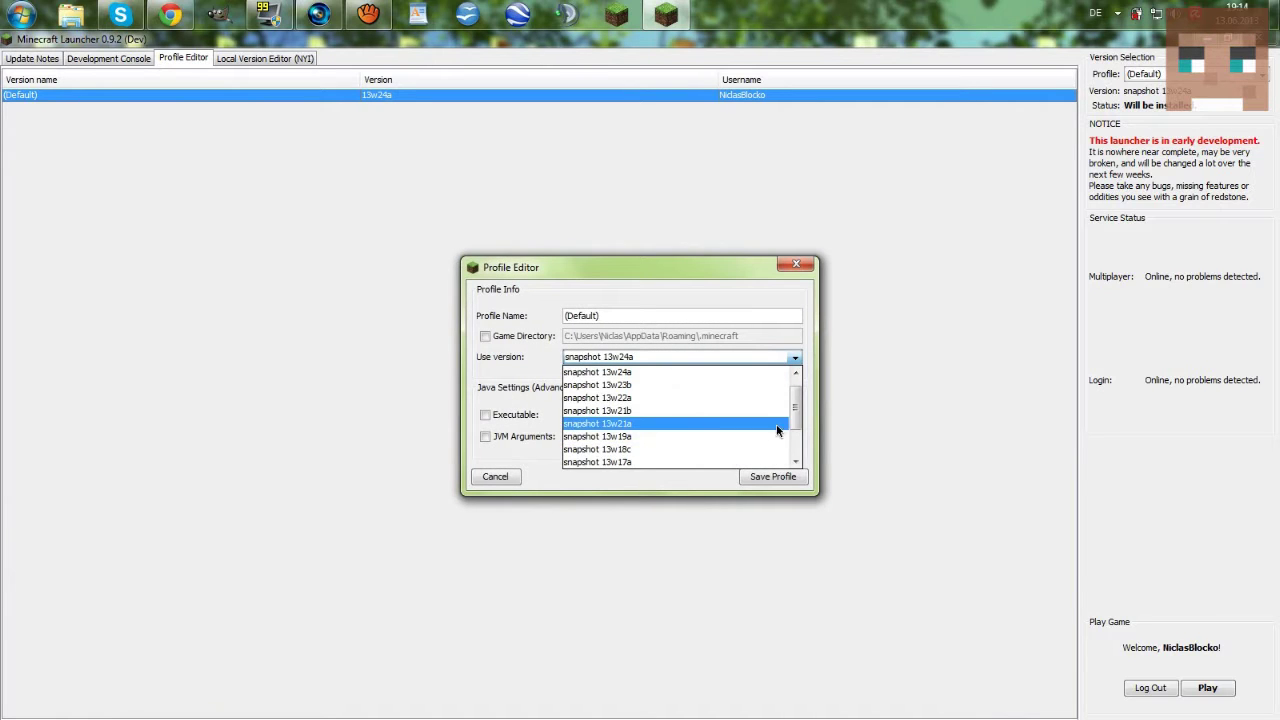
scroll(667, 428, down, 2)
click(665, 425)
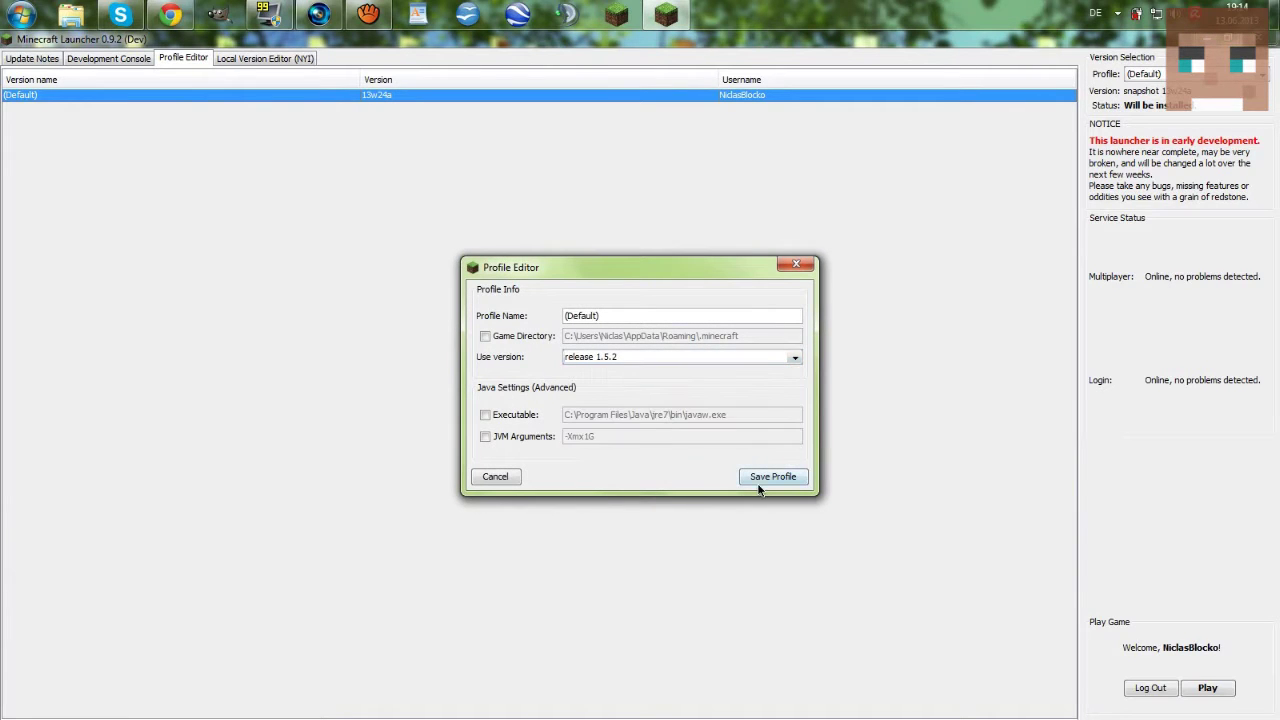
click(760, 480)
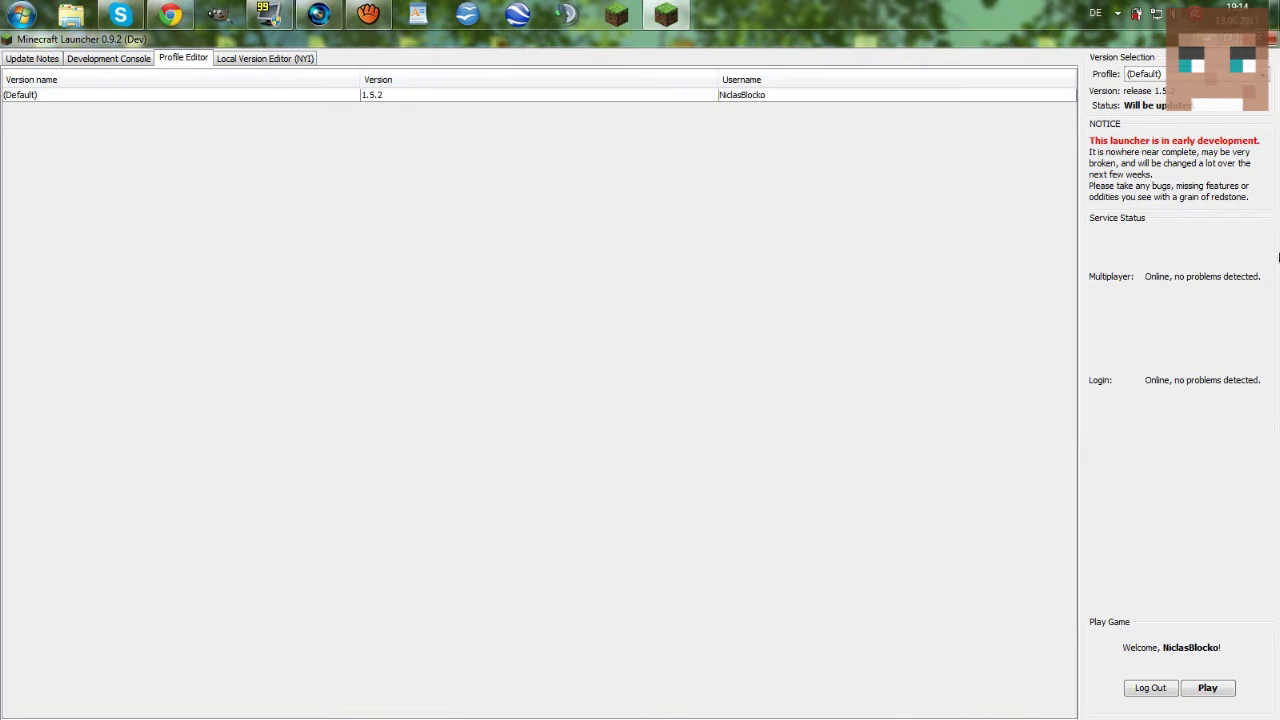
click(1209, 688)
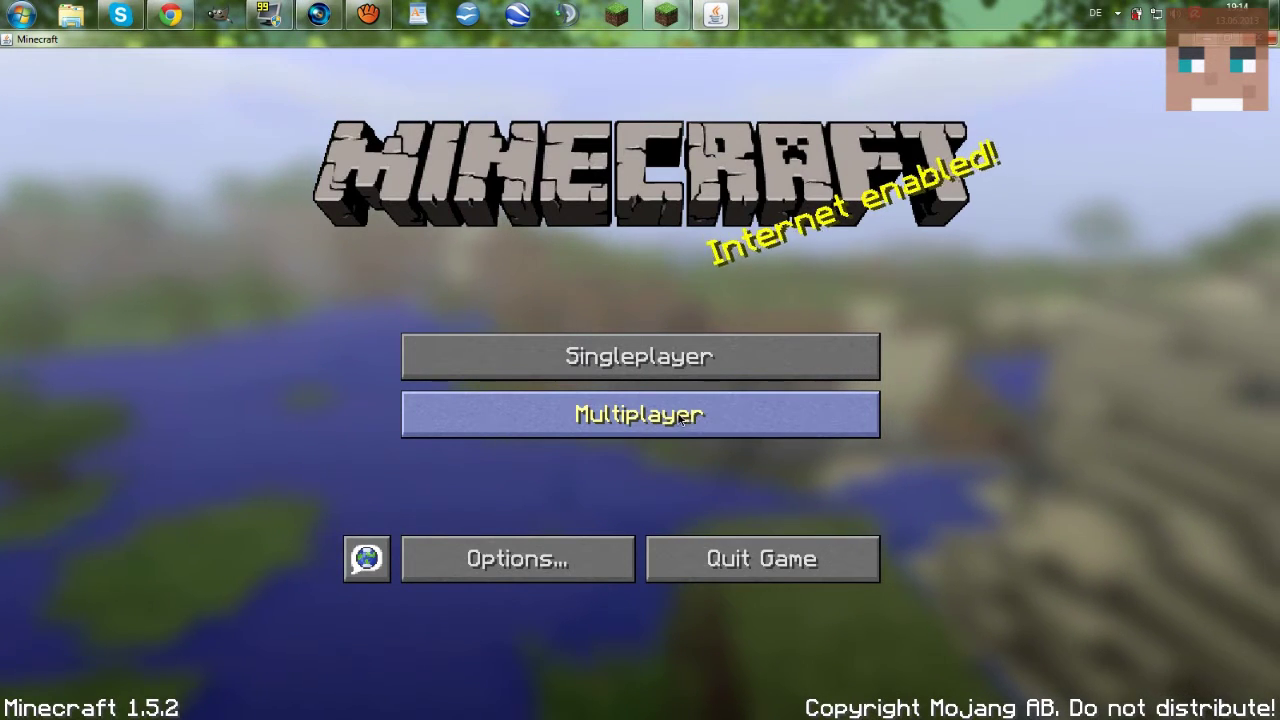
- Join The Nation multiplayer server and view the debug overlay and inventory
click(704, 418)
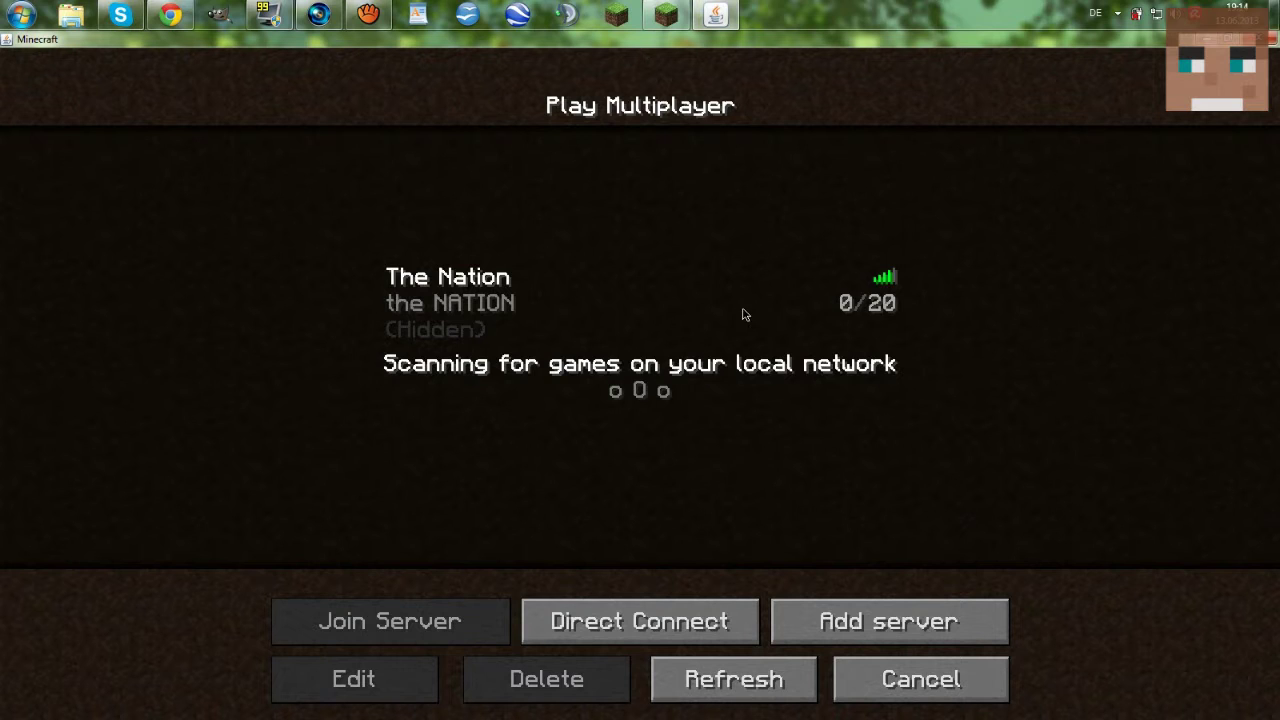
double_click(742, 314)
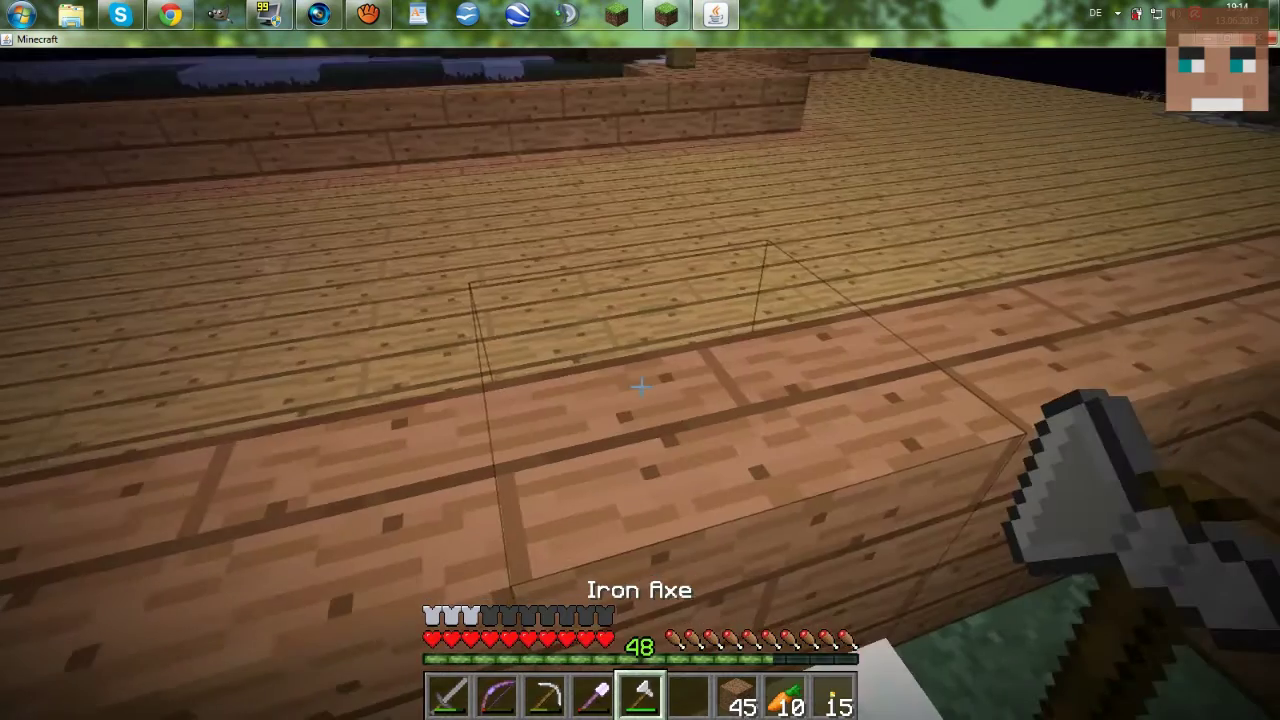
key(F3)
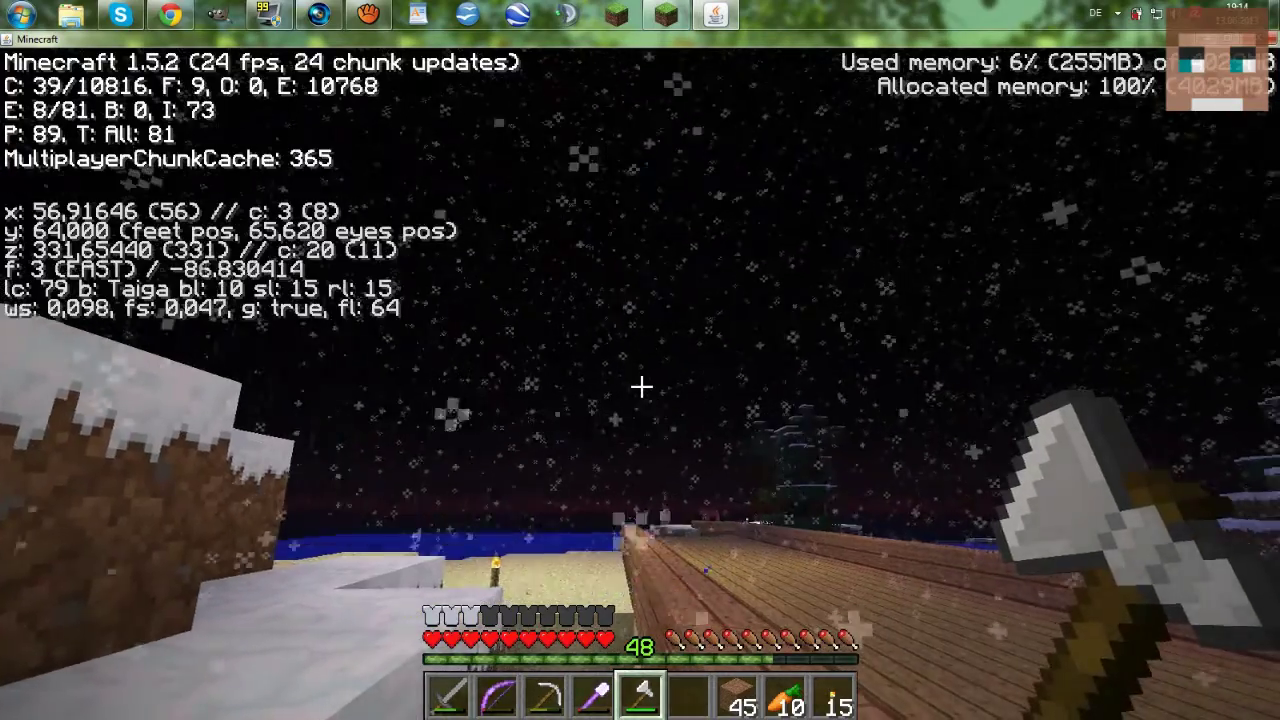
key(e)
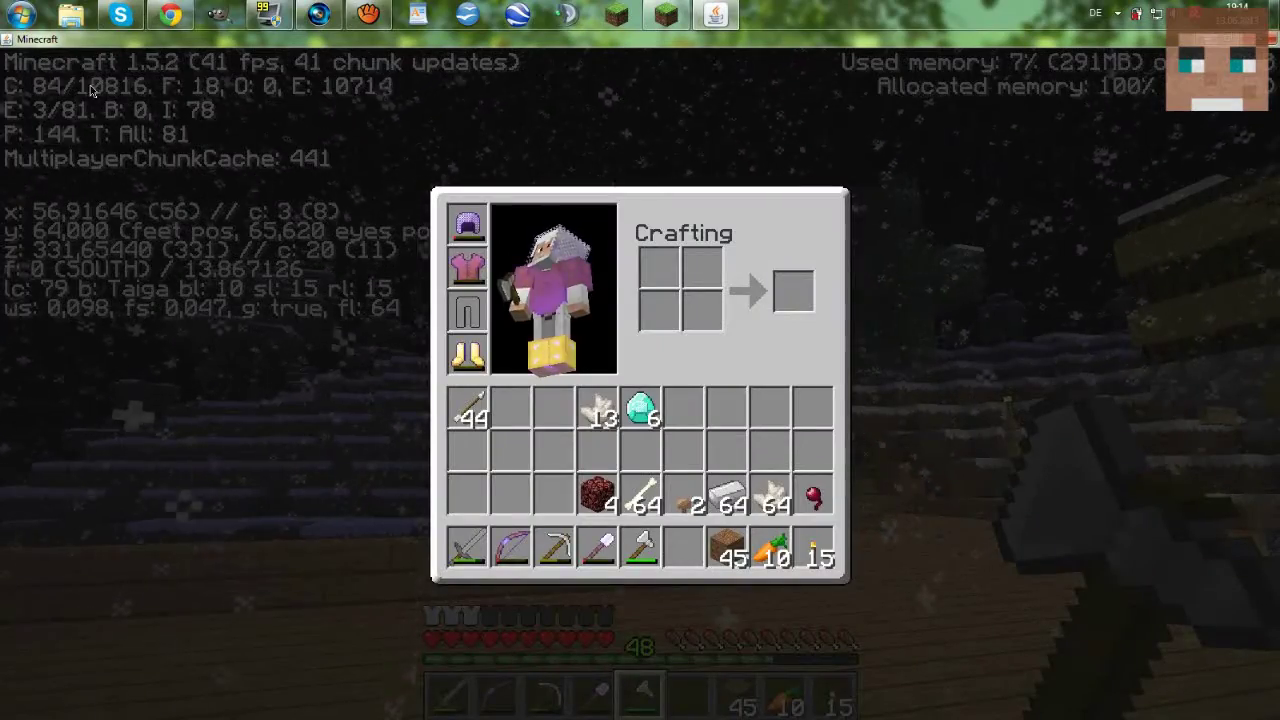
key(e)
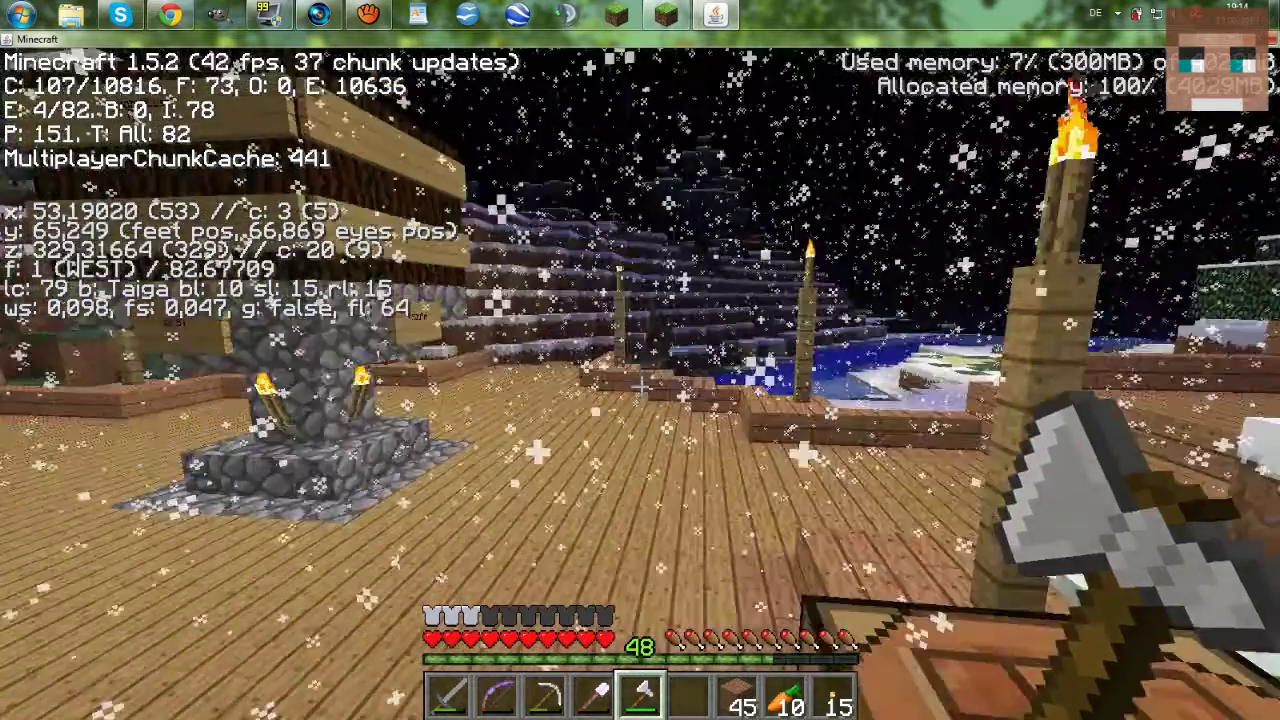
- Disconnect from The Nation and load the In Dreams singleplayer world
key(Escape)
click(670, 500)
click(640, 354)
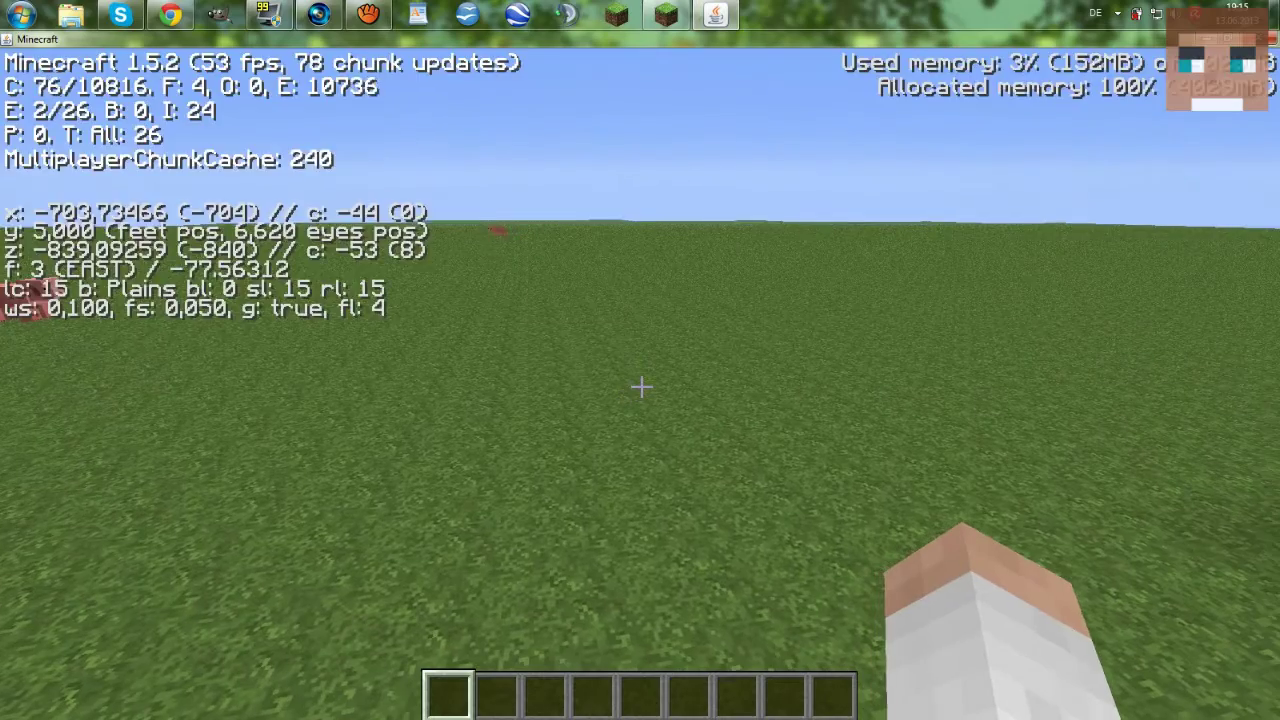
- Fly and walk west across the note-block rows at ground level
key(e)
key(e)
key(space)
key(space)
key(w)
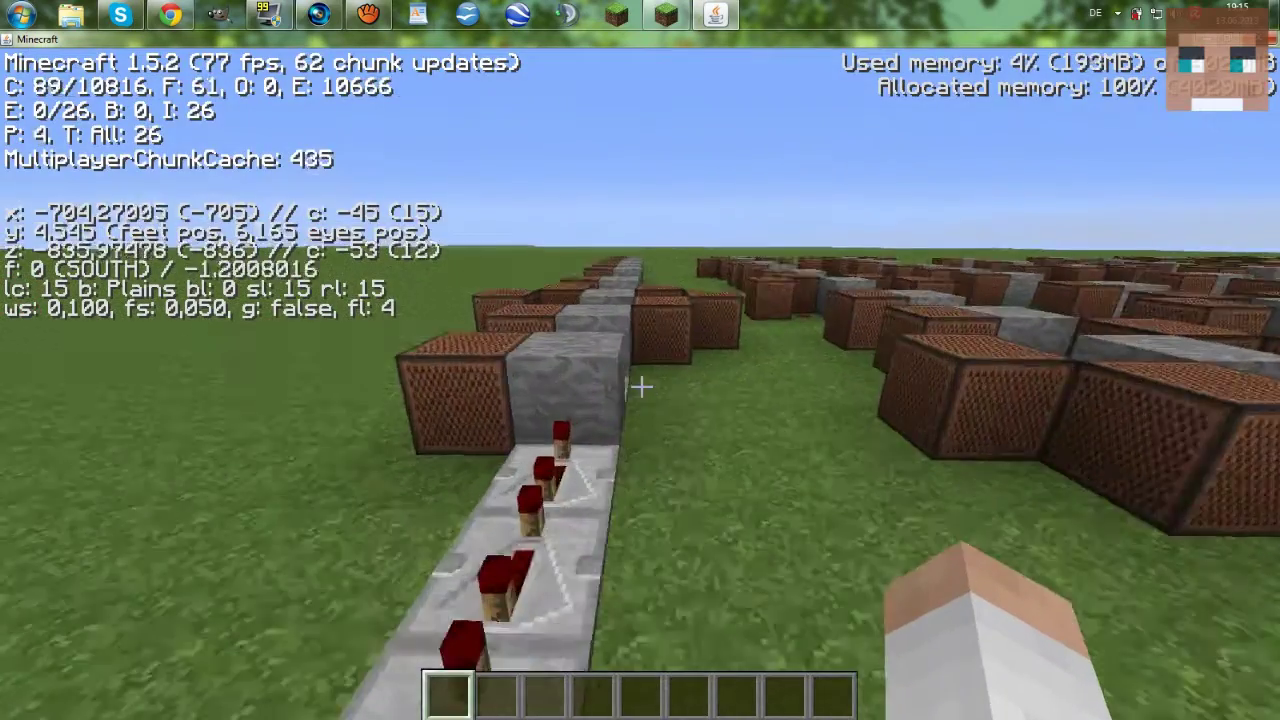
key(shift)
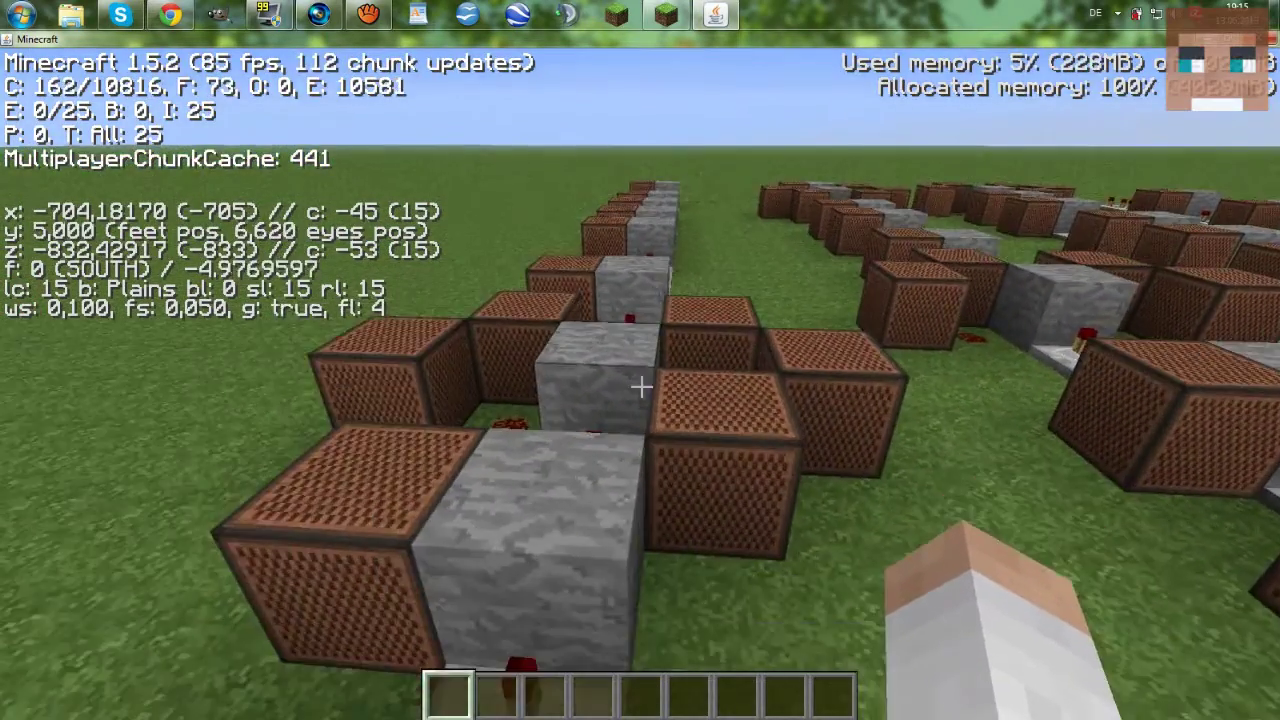
key(s)
key(space)
key(w)
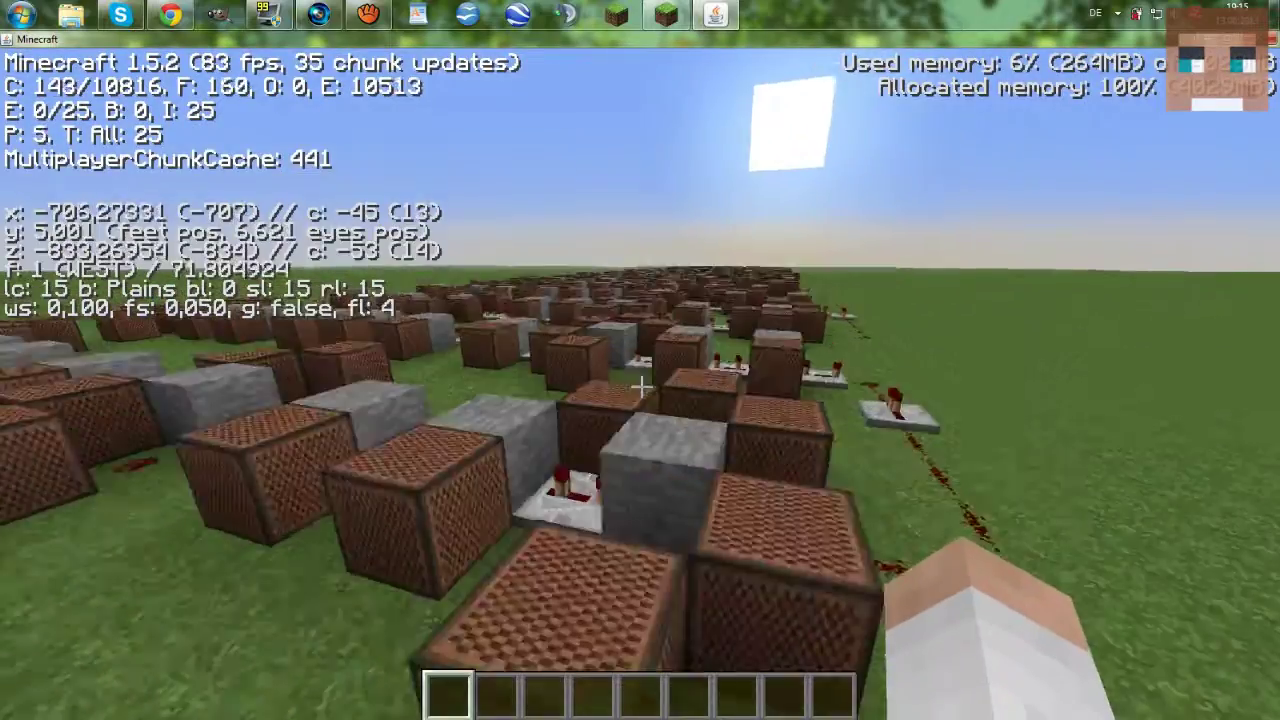
key(w)
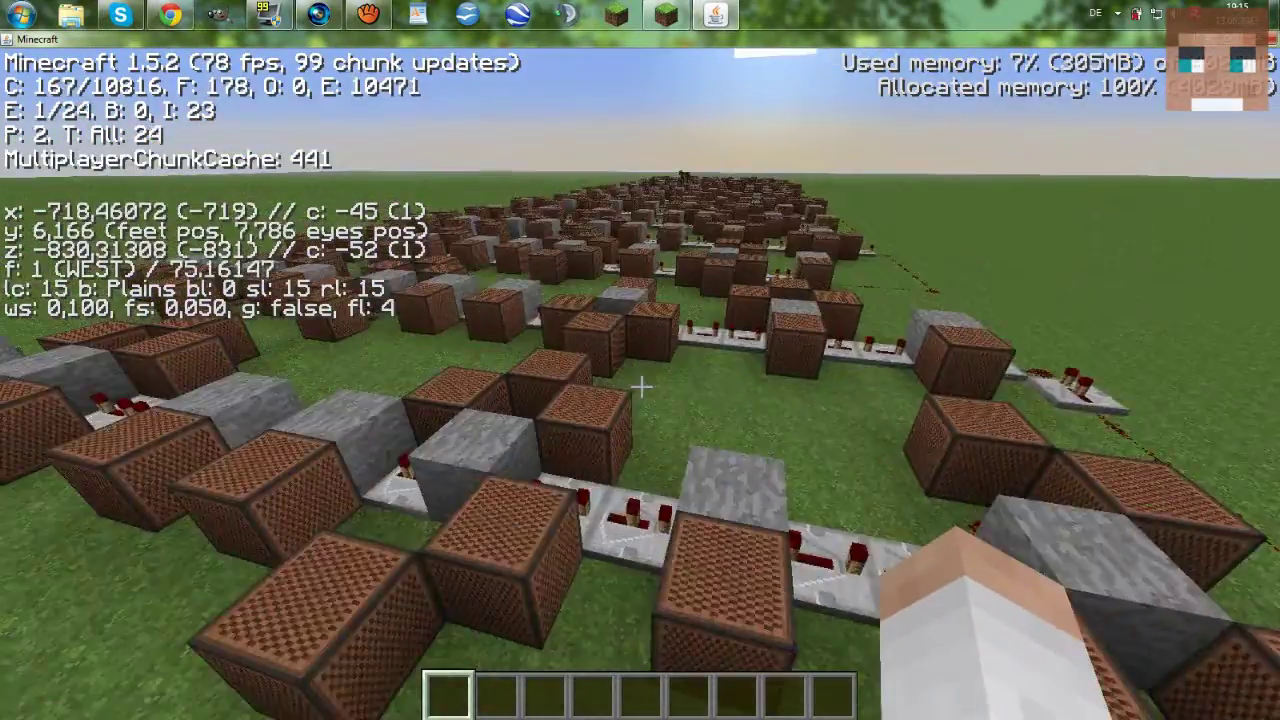
key(w)
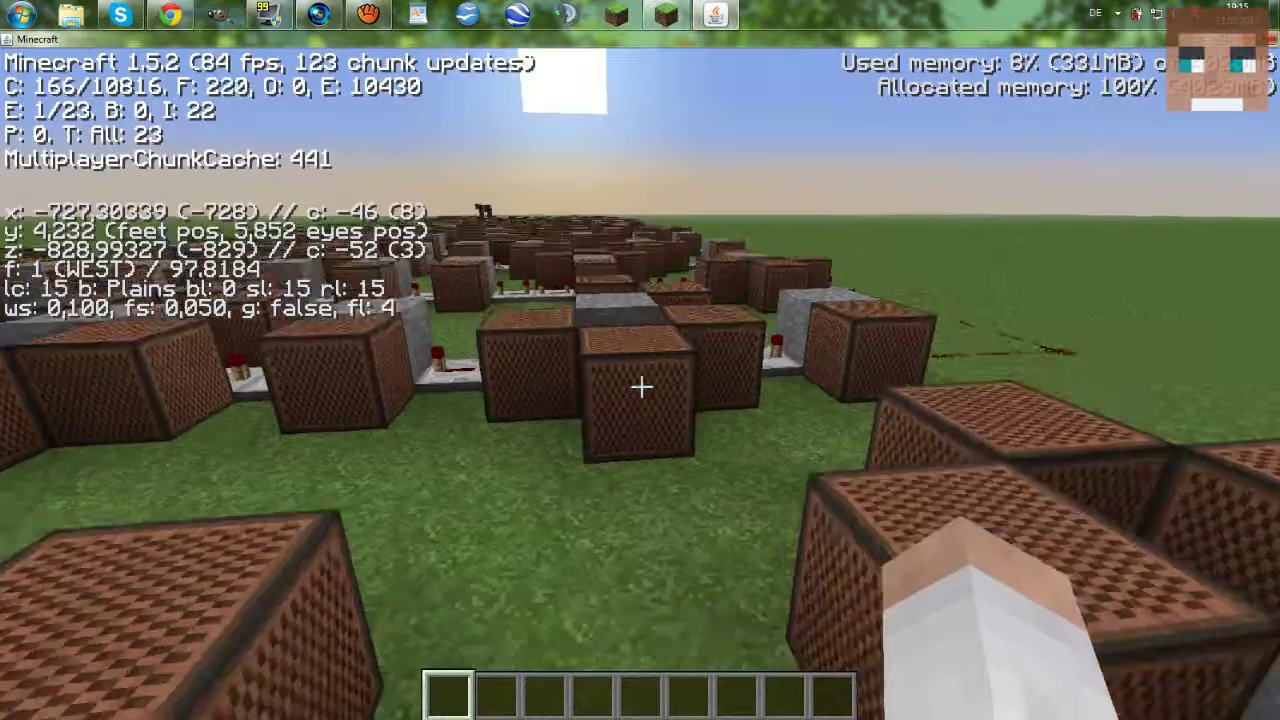
key(space)
key(w)
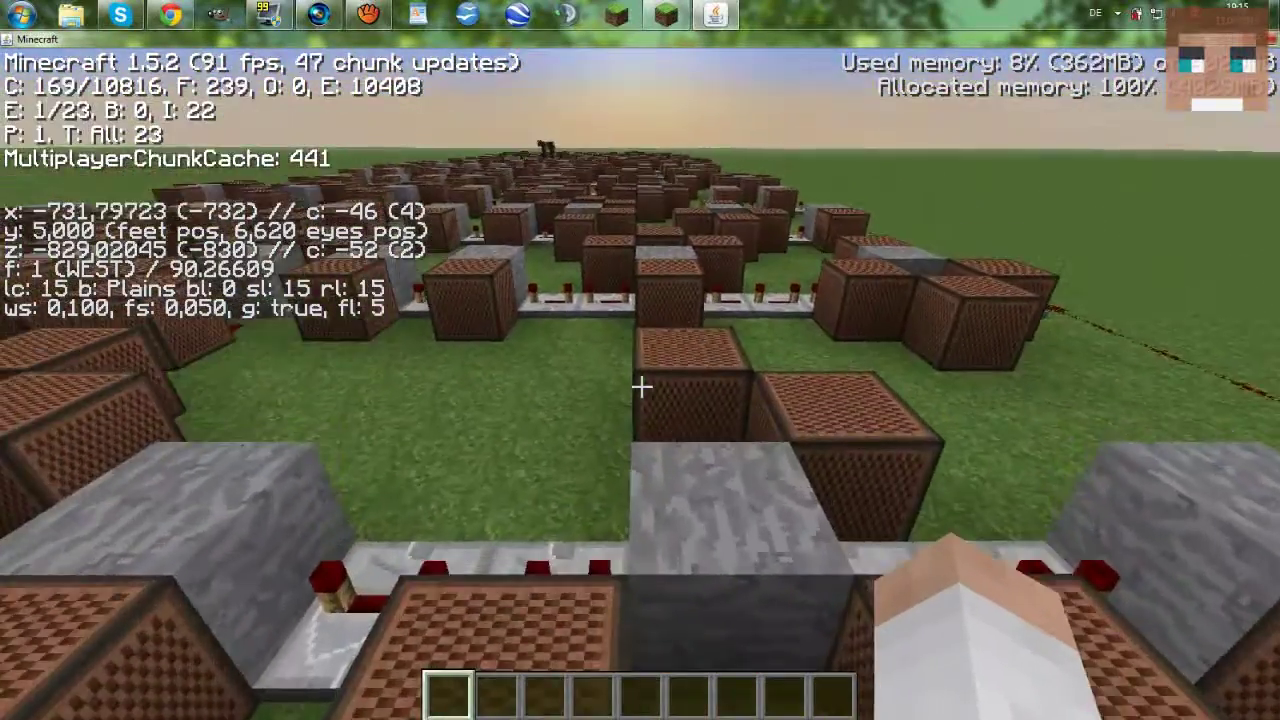
key(w)
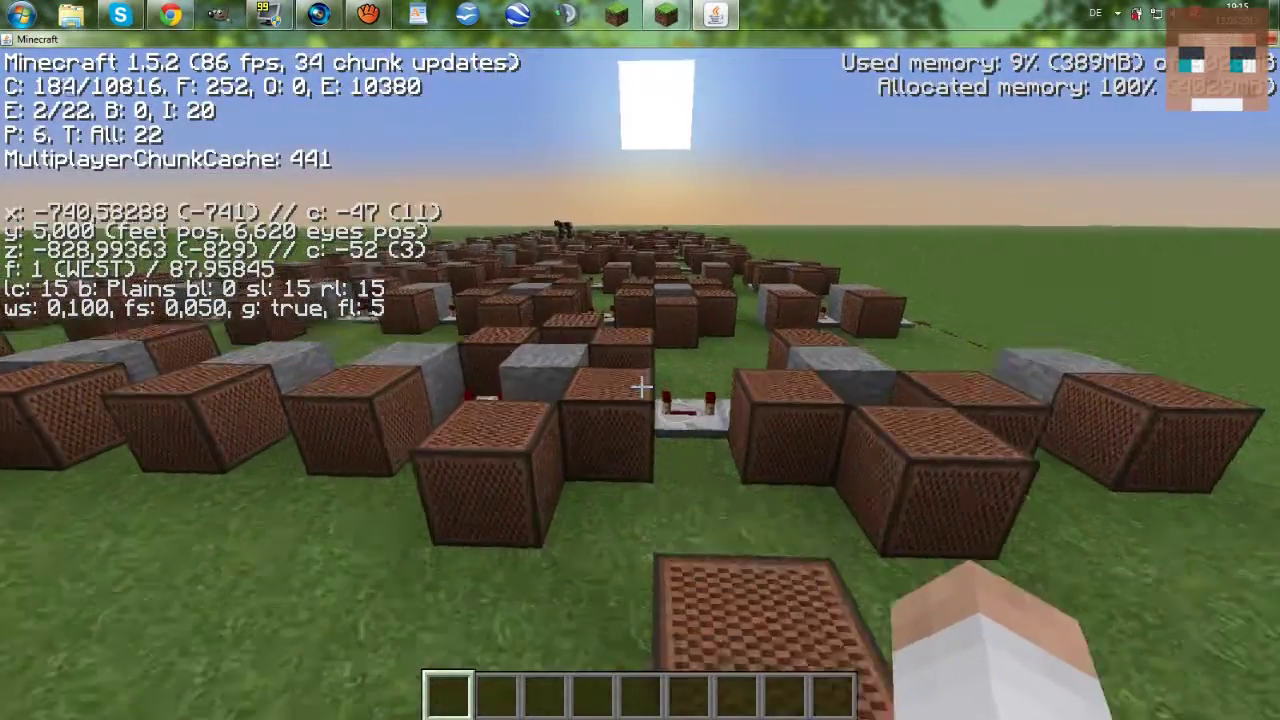
key(space)
- Fly high above the note-block field for an overview, then land east among the blocks
key(space)
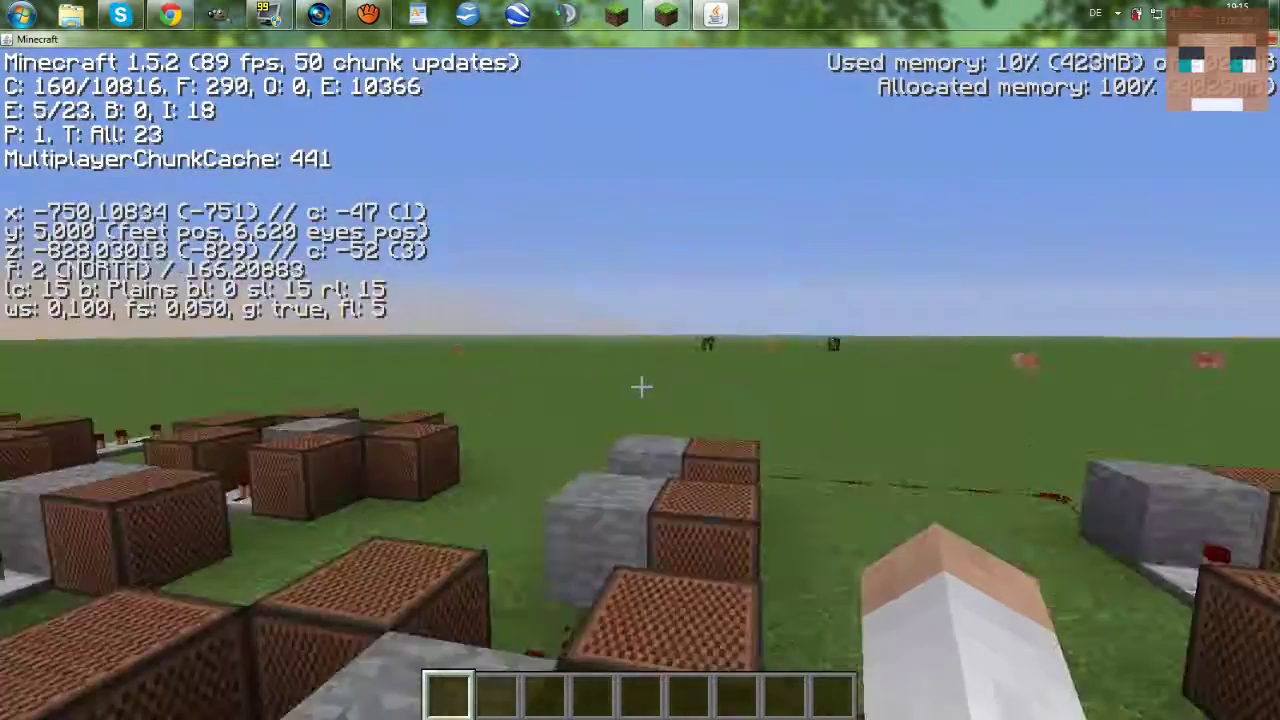
key(space)
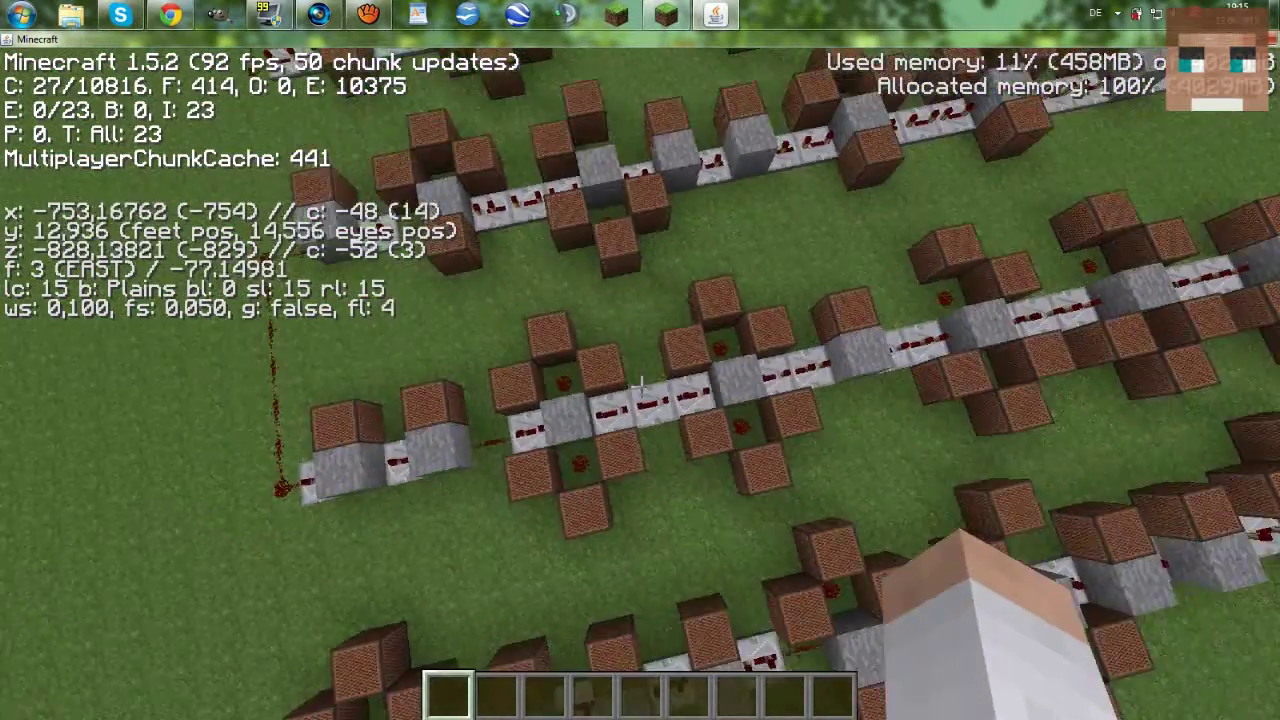
key(space)
key(s)
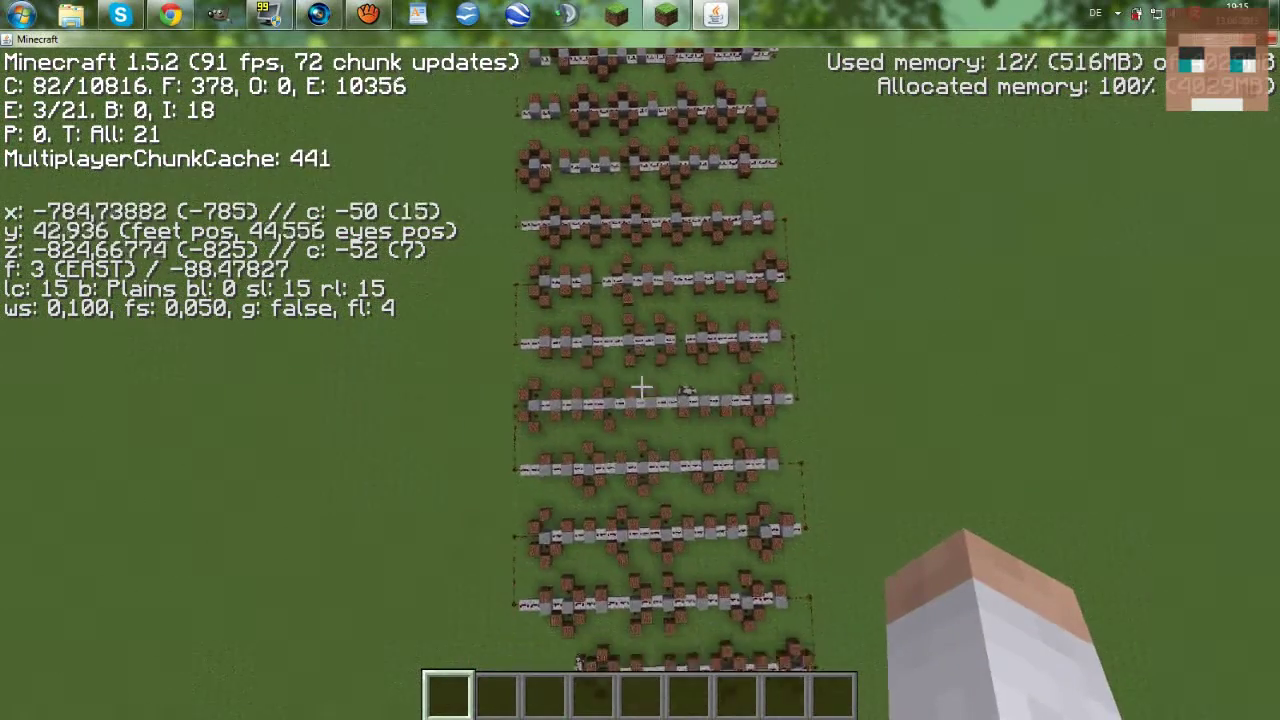
key(space)
key(space)
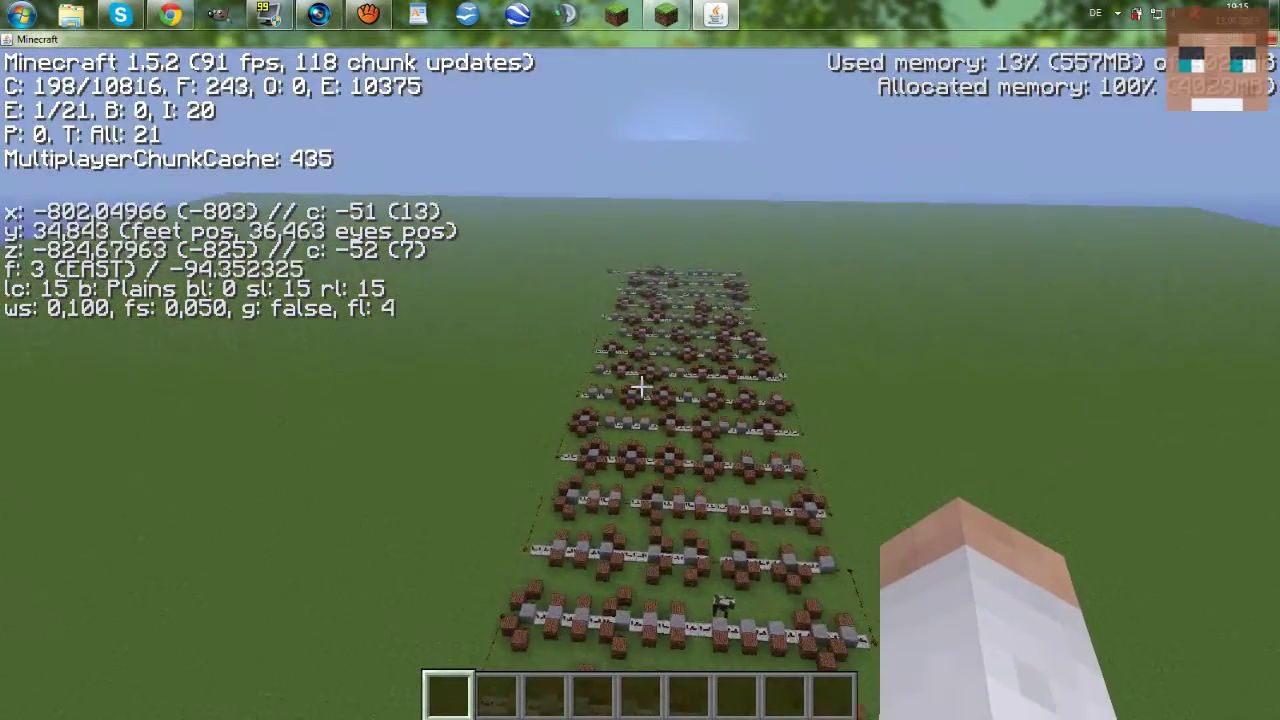
key(space)
key(space)
key(w)
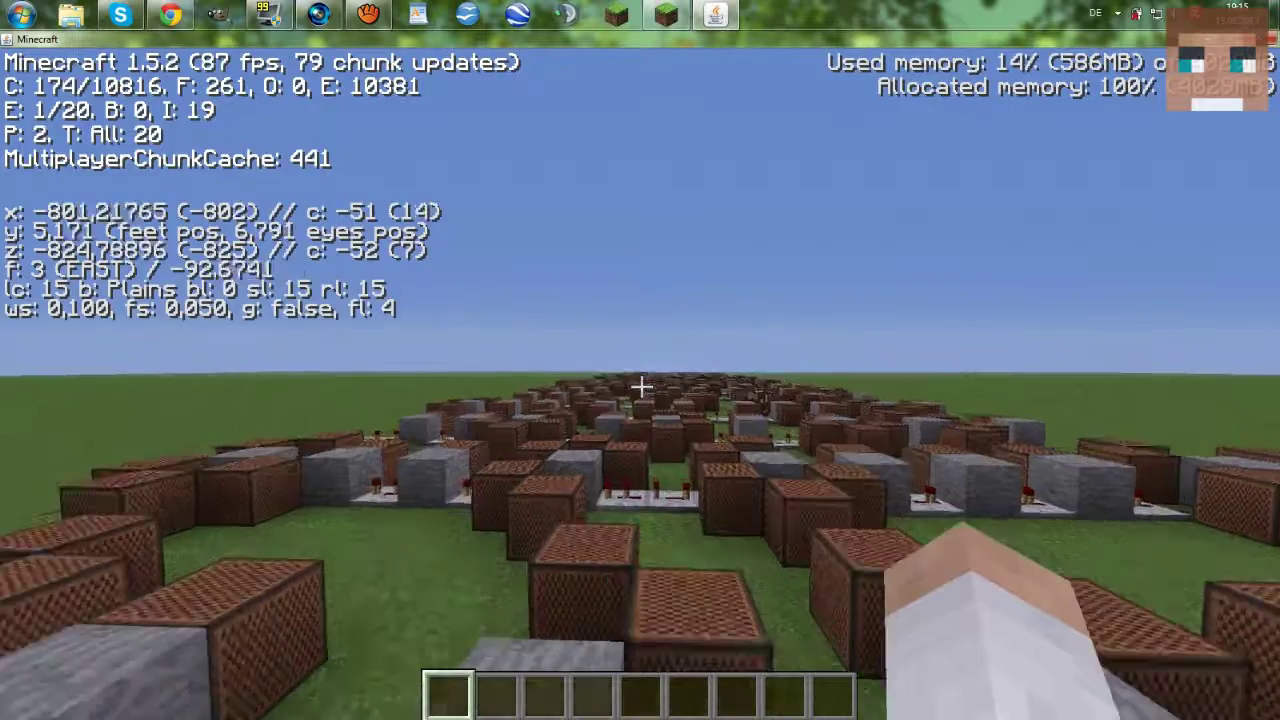
key(w)
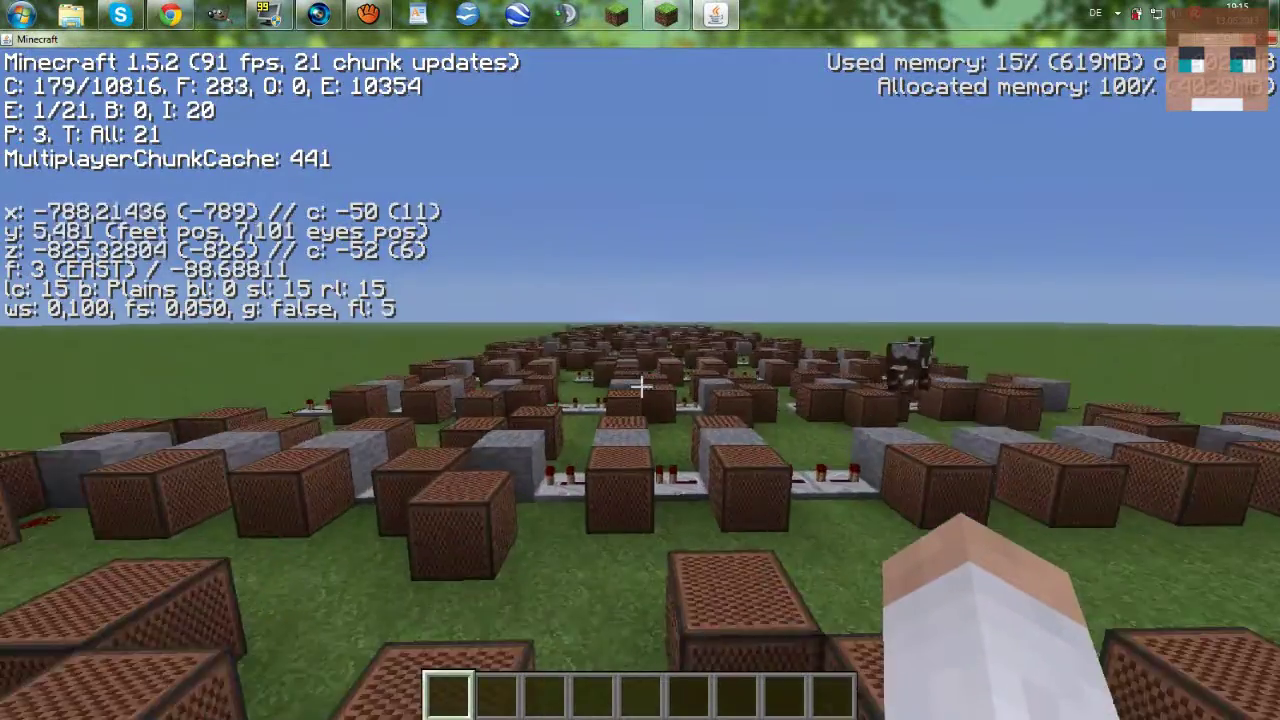